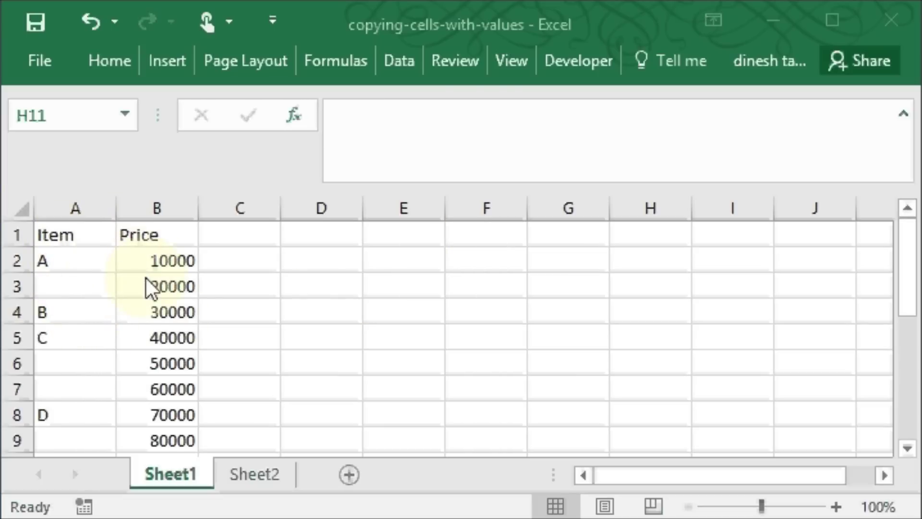
Step: Review Sheet1's blank-item rows 3, 6 and 9, and check that Sheet2 has only headers
left_click(65, 286)
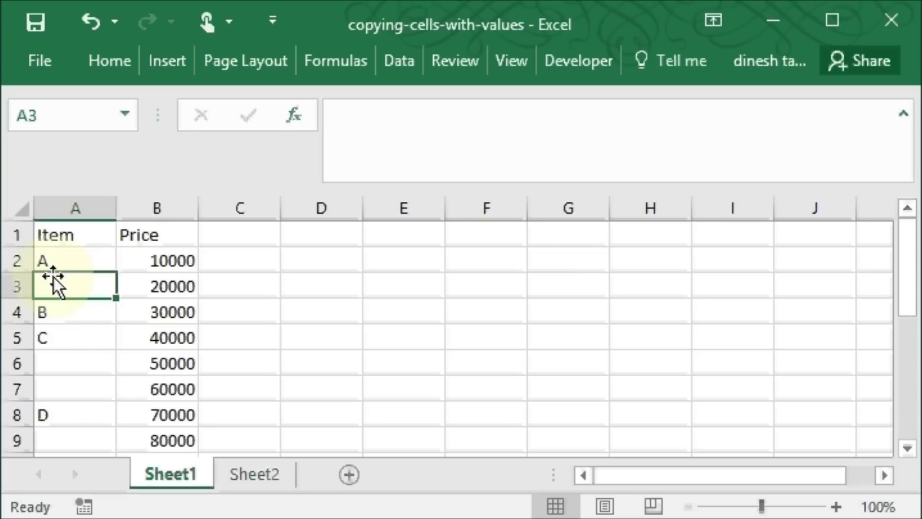
left_click(50, 365)
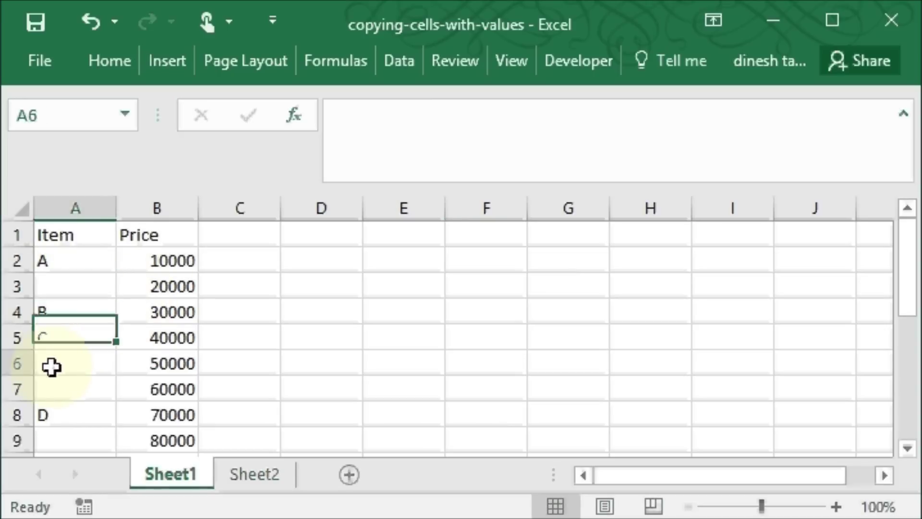
left_click(62, 391)
left_click(67, 442)
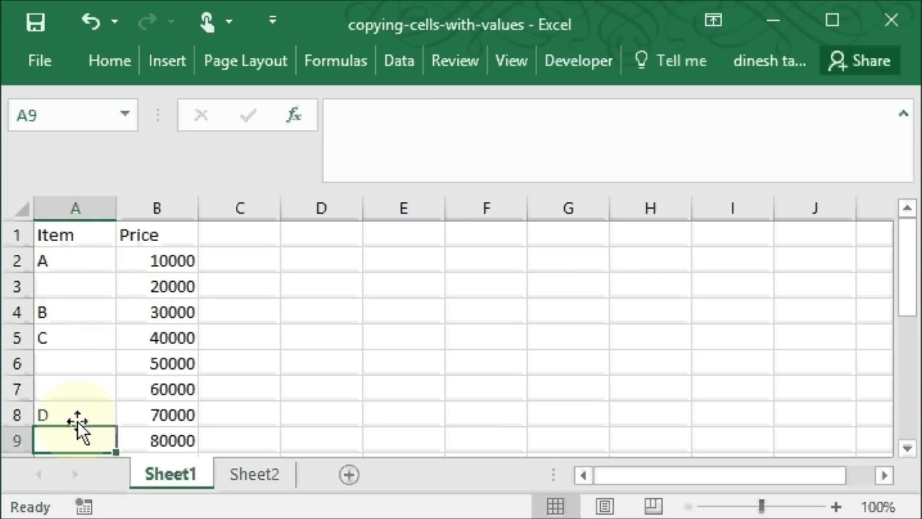
left_click_drag(50, 292, 136, 291)
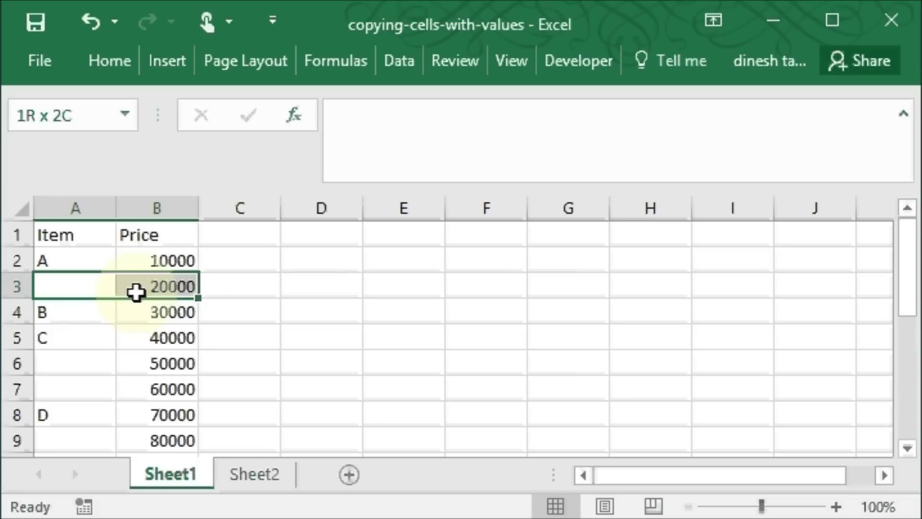
left_click_drag(58, 366, 157, 365)
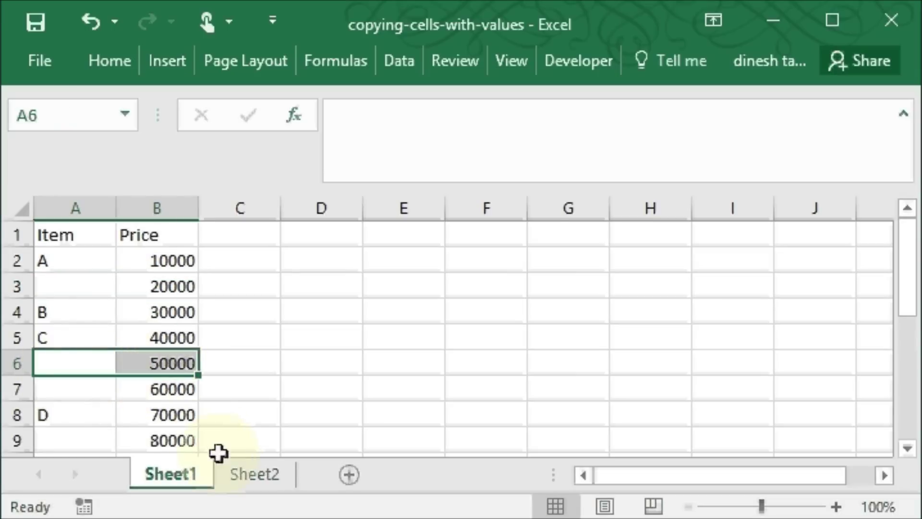
left_click(254, 473)
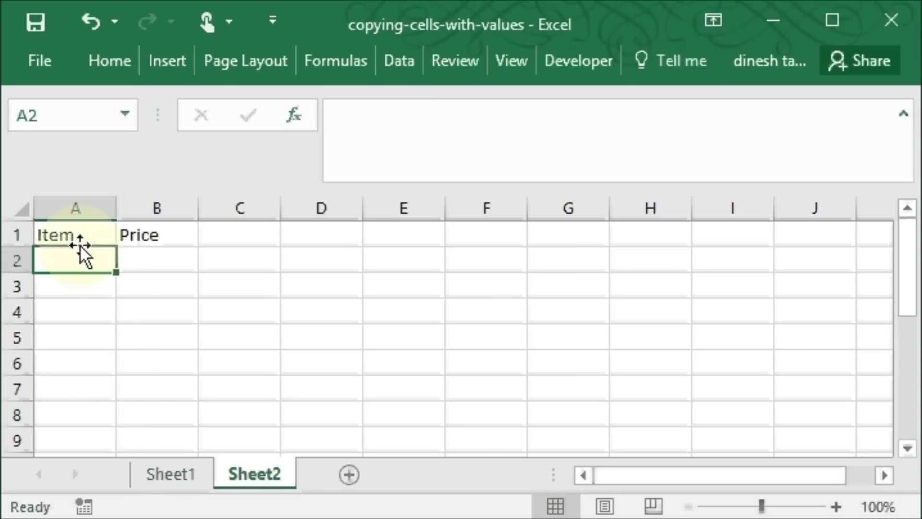
left_click(188, 471)
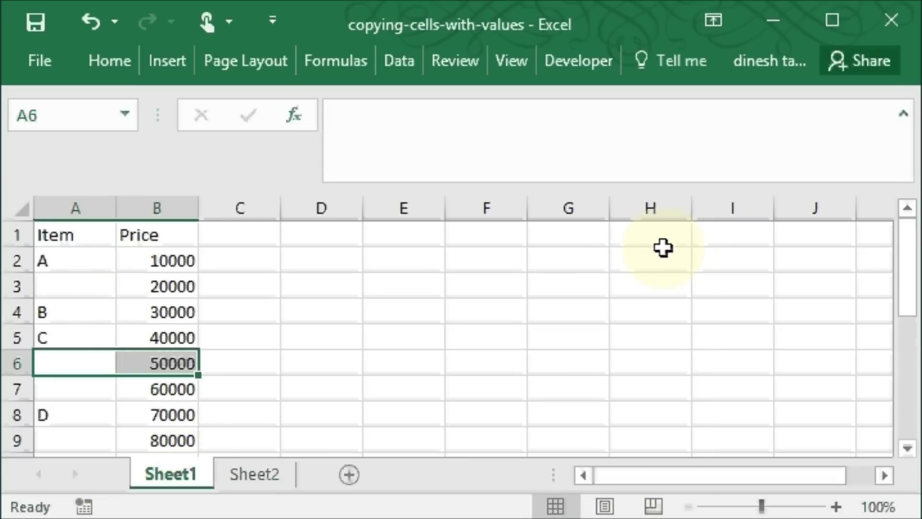
Step: Open the Visual Basic editor from the Developer tab and insert a new module
left_click(579, 61)
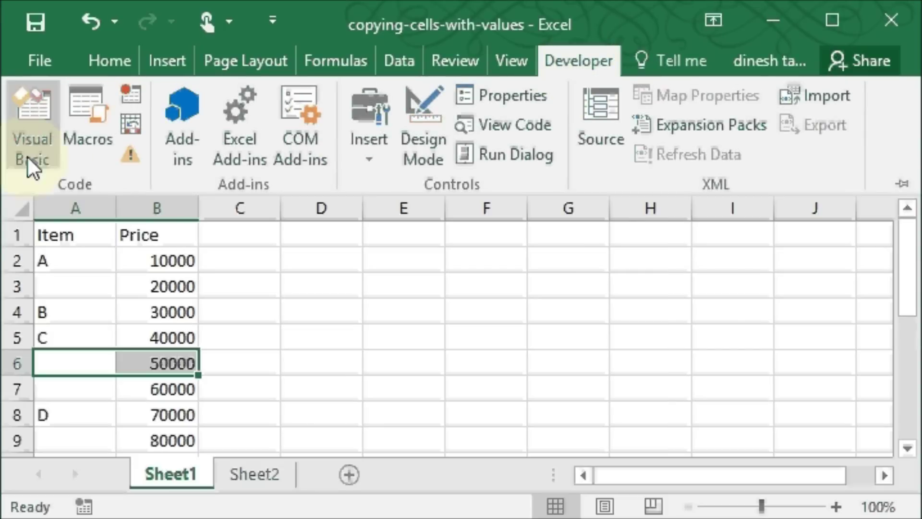
left_click(33, 145)
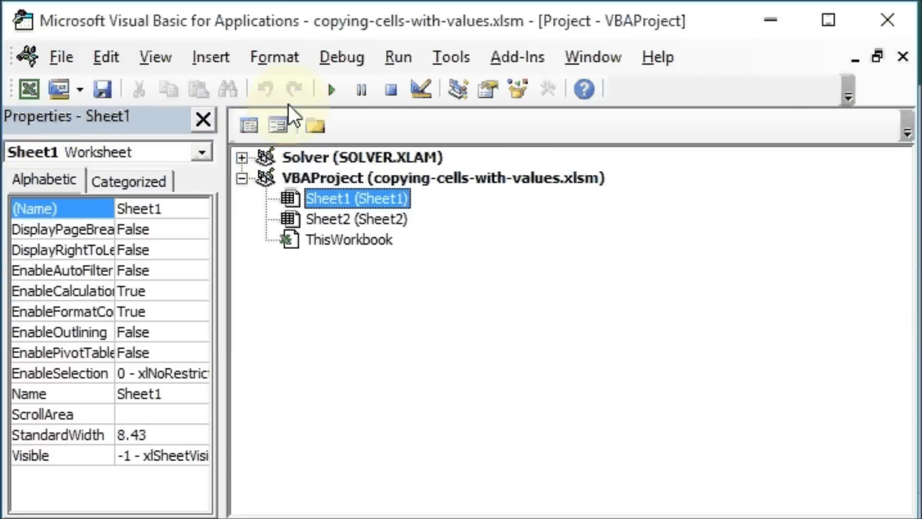
left_click(212, 58)
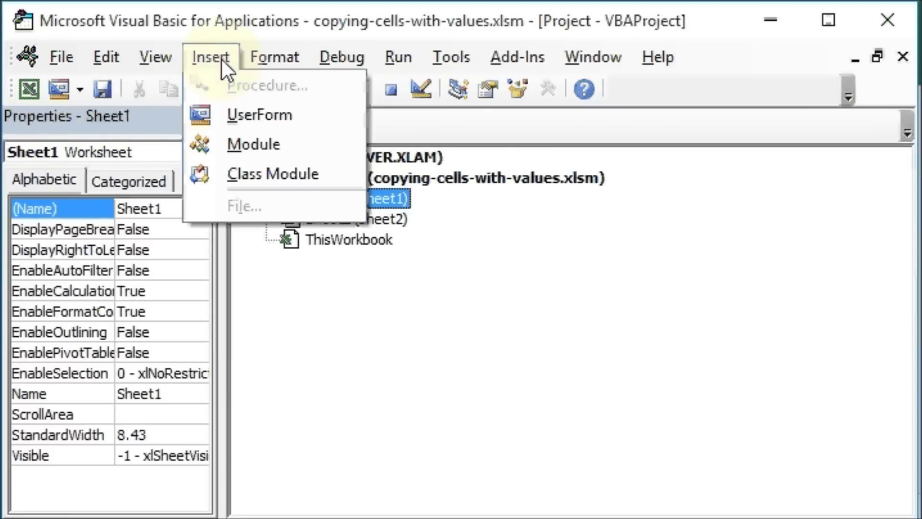
left_click(252, 144)
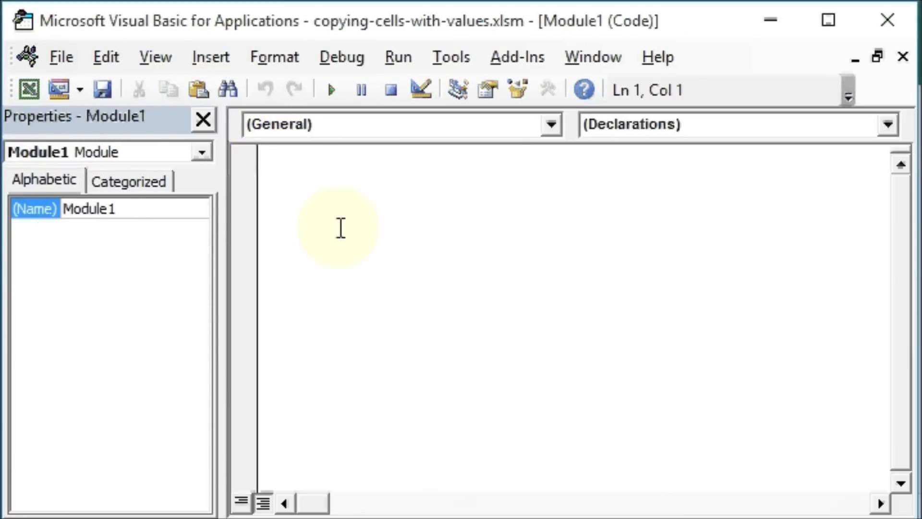
Step: Write 'Sub copyNonBlankData' with 'Dim erow As Long, lastrow As Long, i As Long'
key("Tab")
type("su")
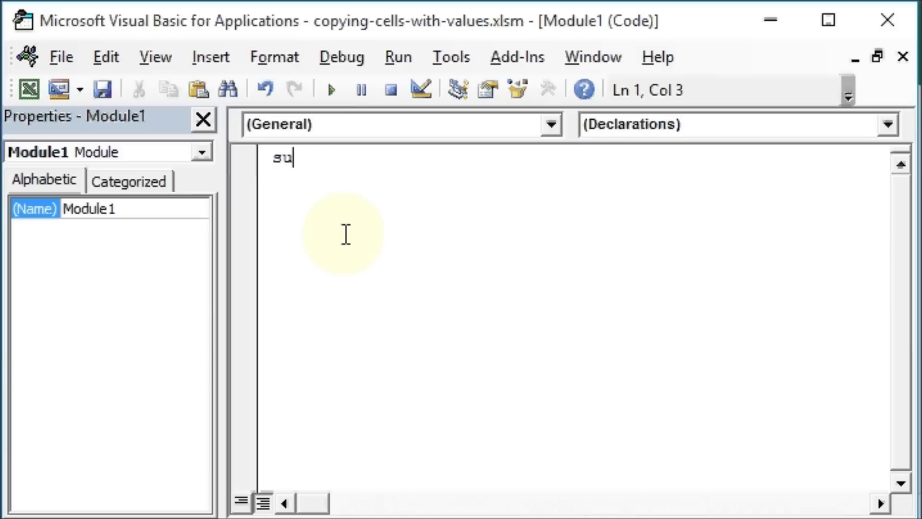
type("b")
type(" copy")
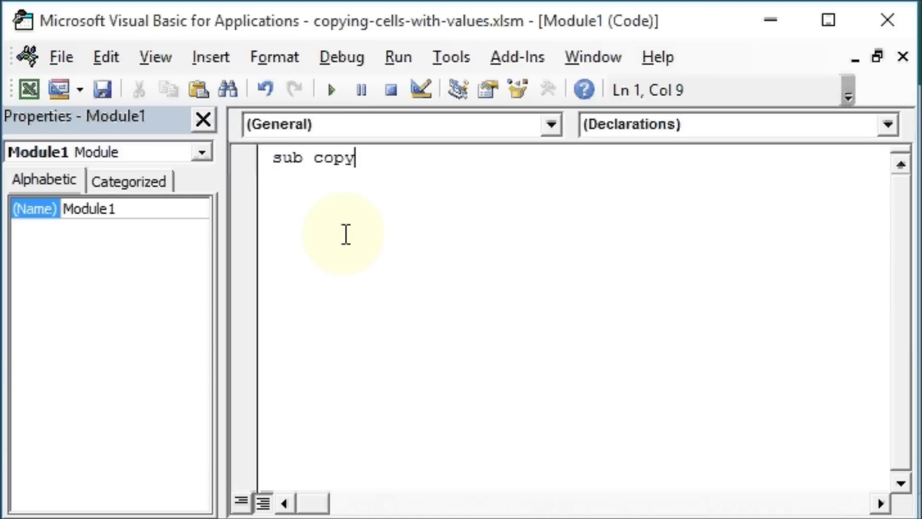
type("Non")
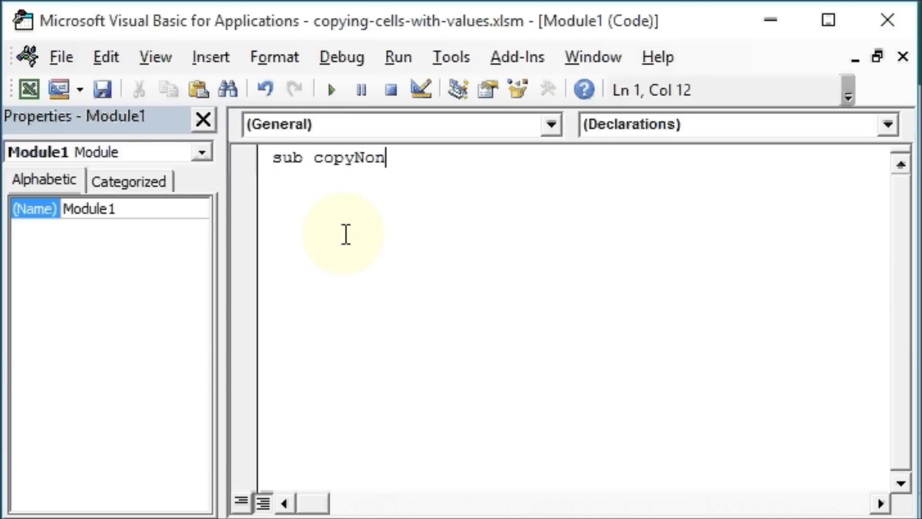
type("Blank")
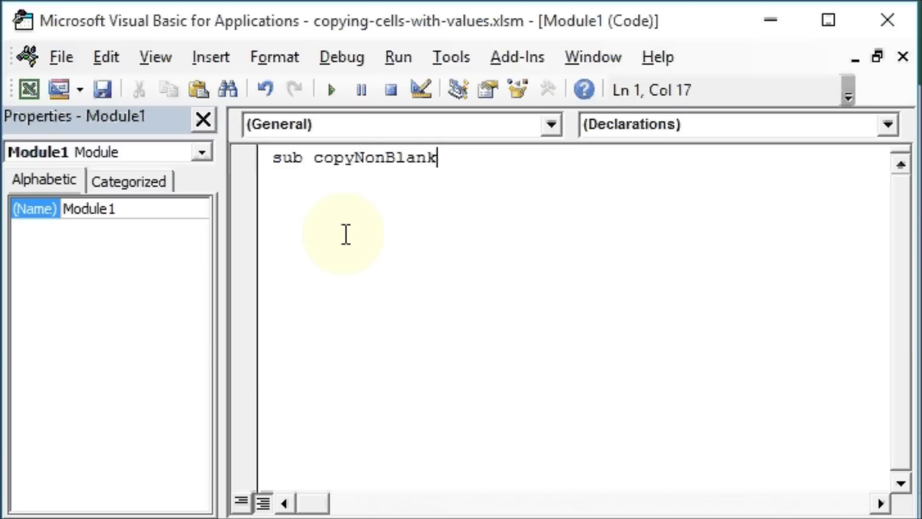
type("Data")
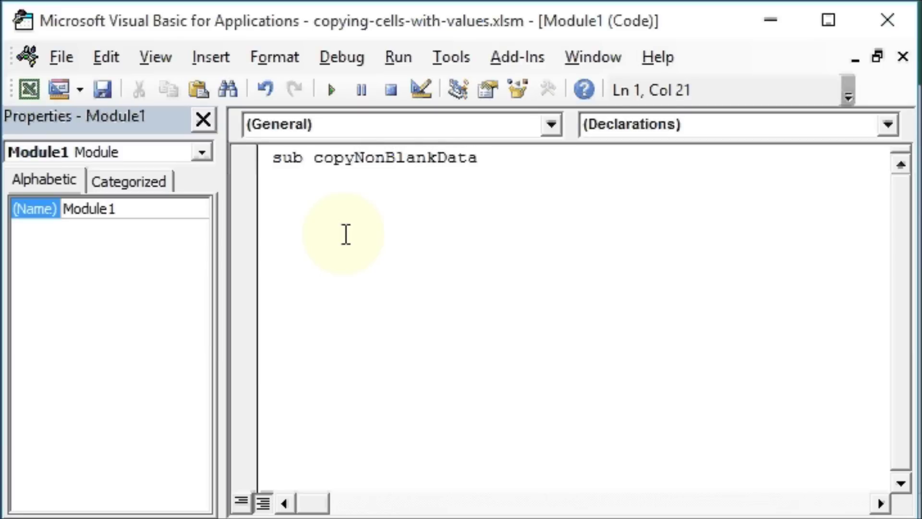
key("Return")
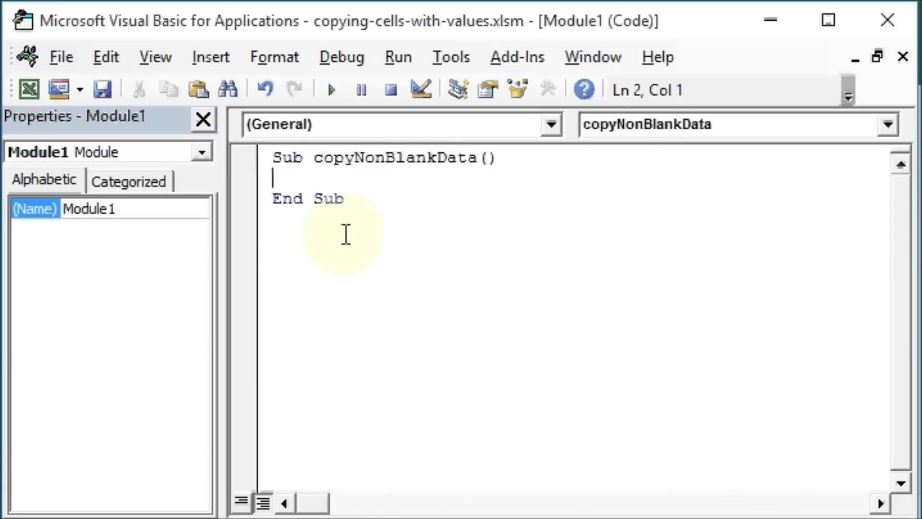
type("dim")
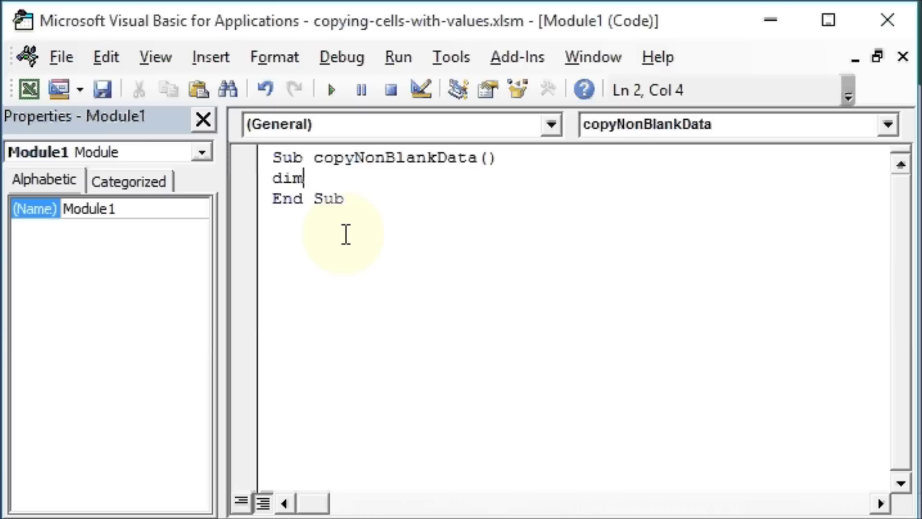
type(" er")
type("ow as lo")
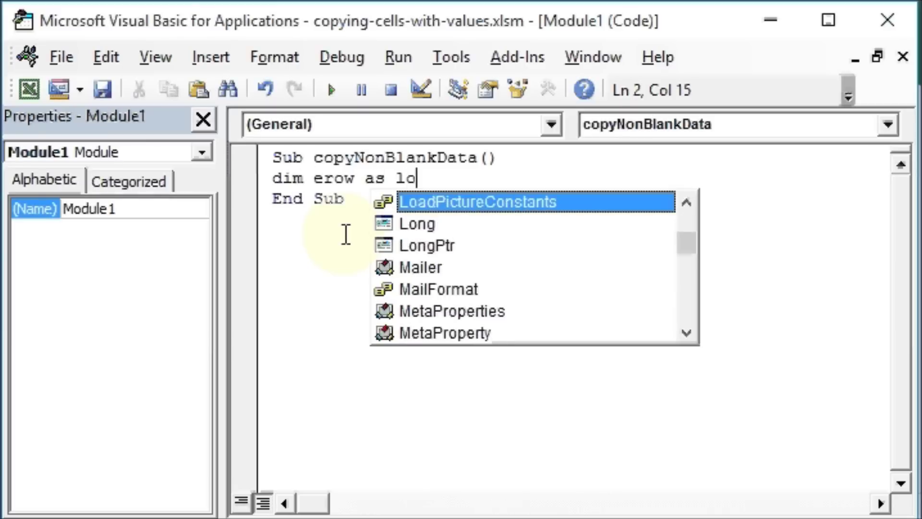
type("ng, ")
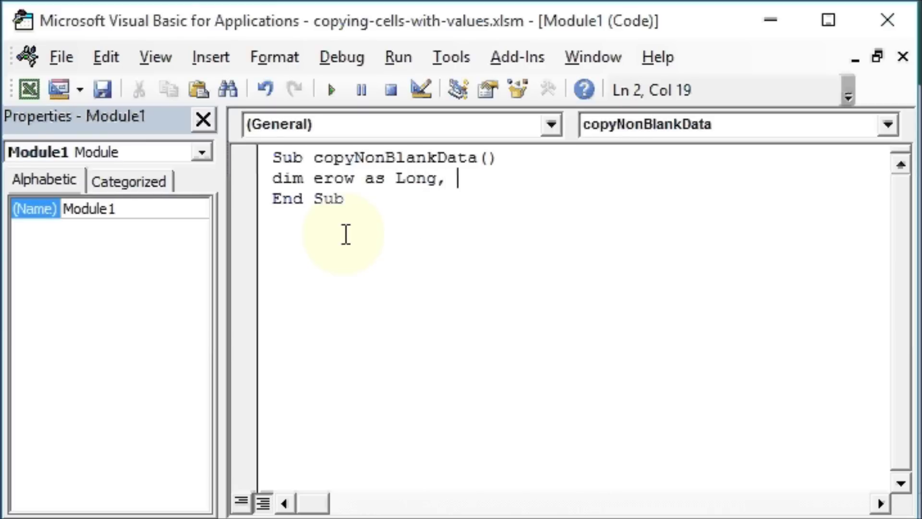
type("lastr")
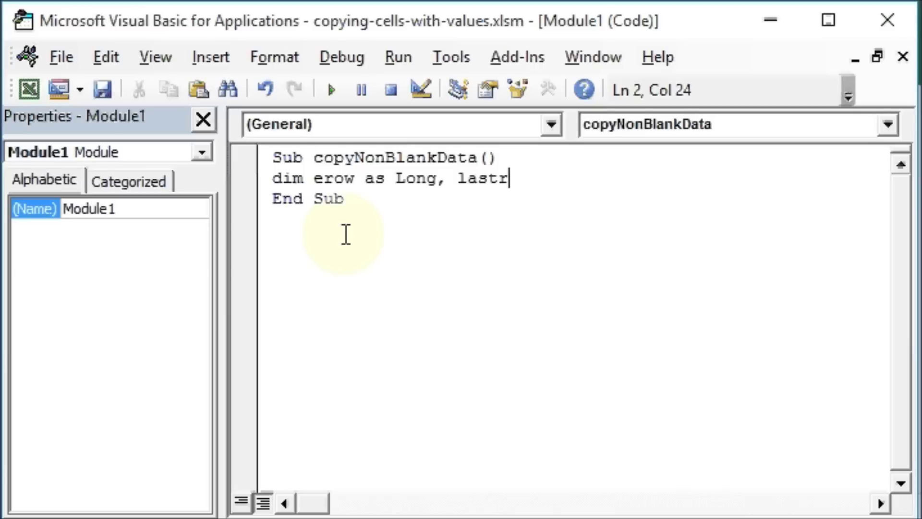
type("ow as ")
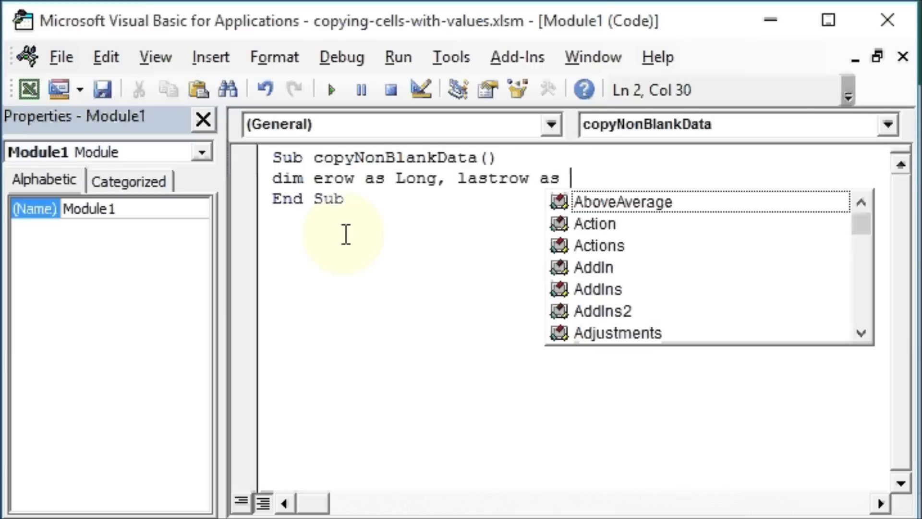
type("long")
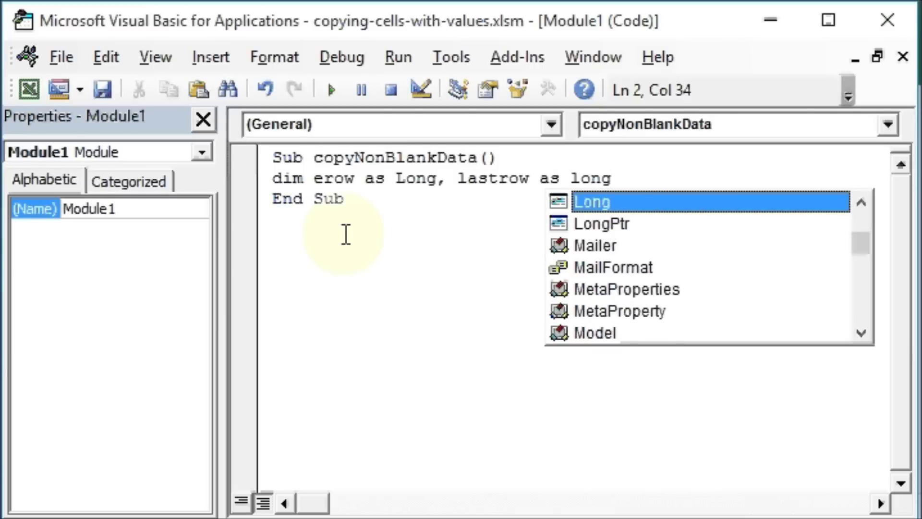
key("Return")
type(", ")
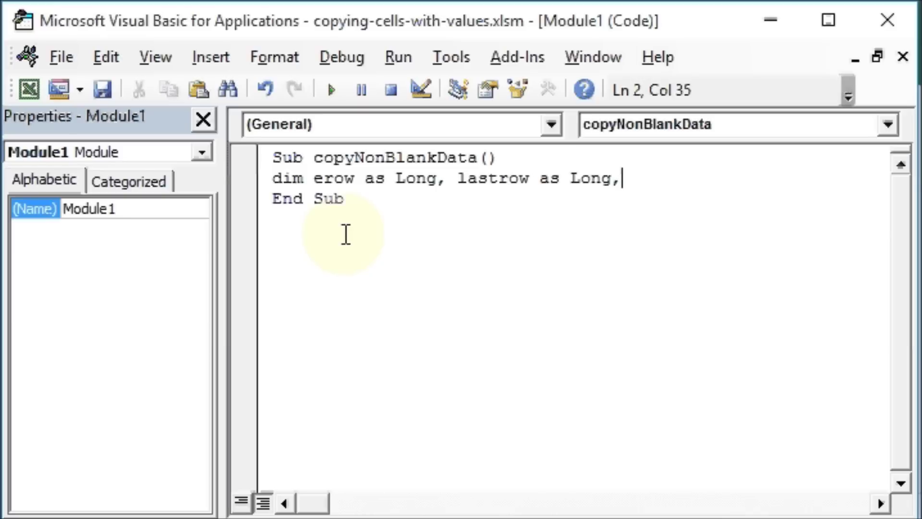
type("i as ")
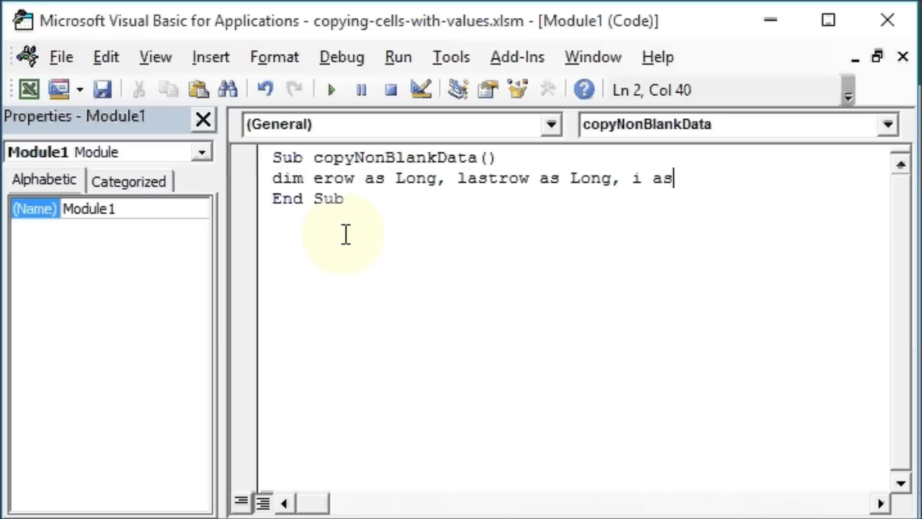
type("long")
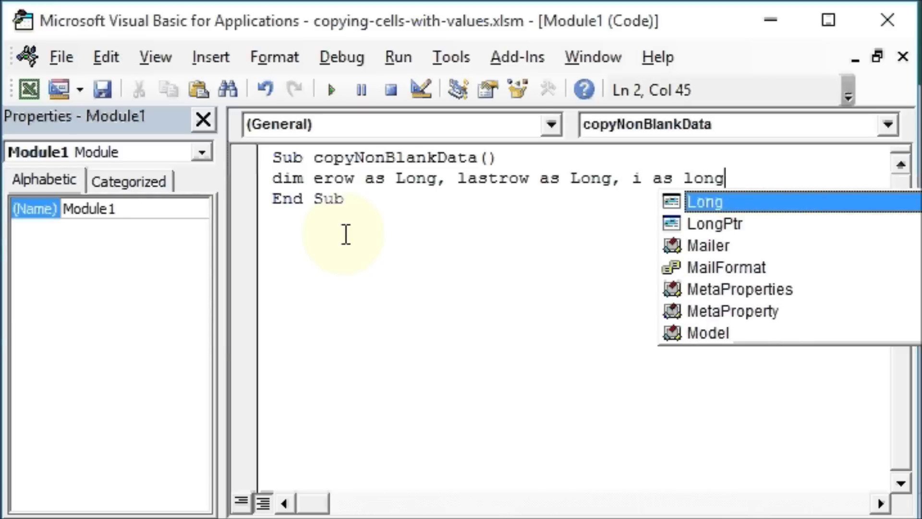
key("Return")
key("Return")
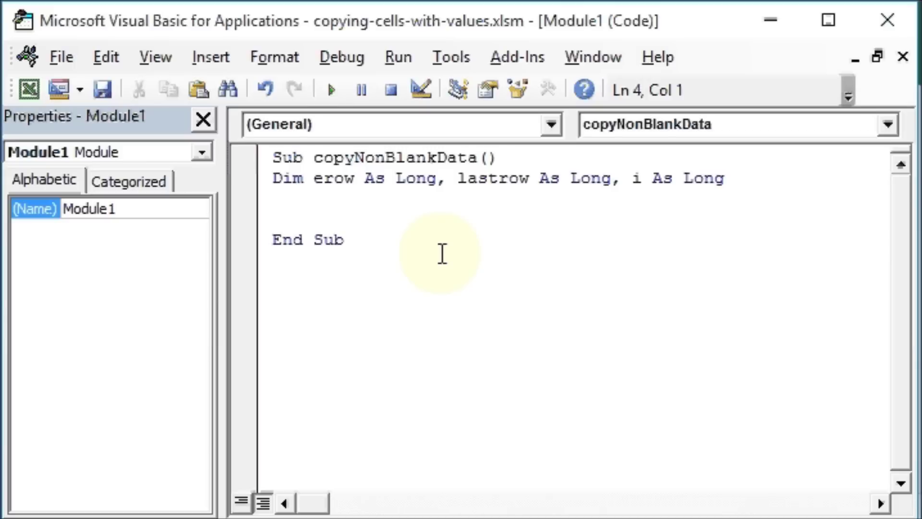
type("lastr")
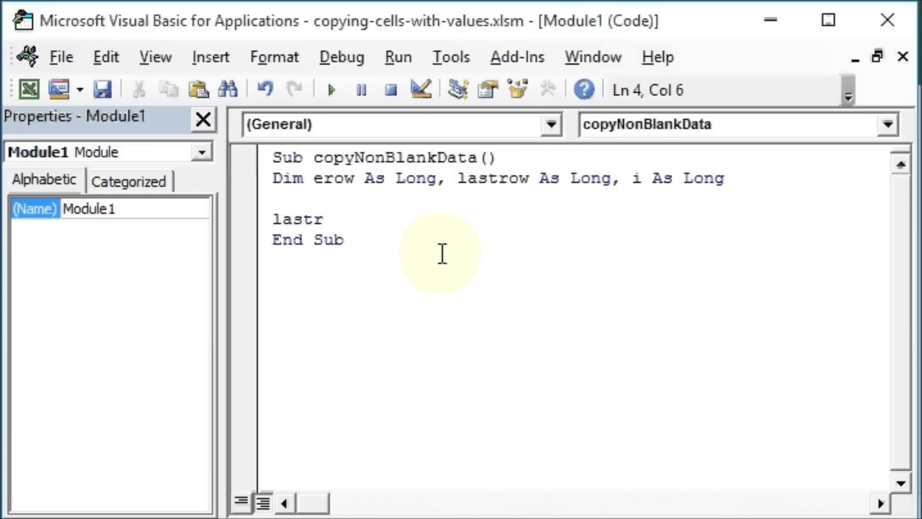
type("ow")
type("=")
type("she")
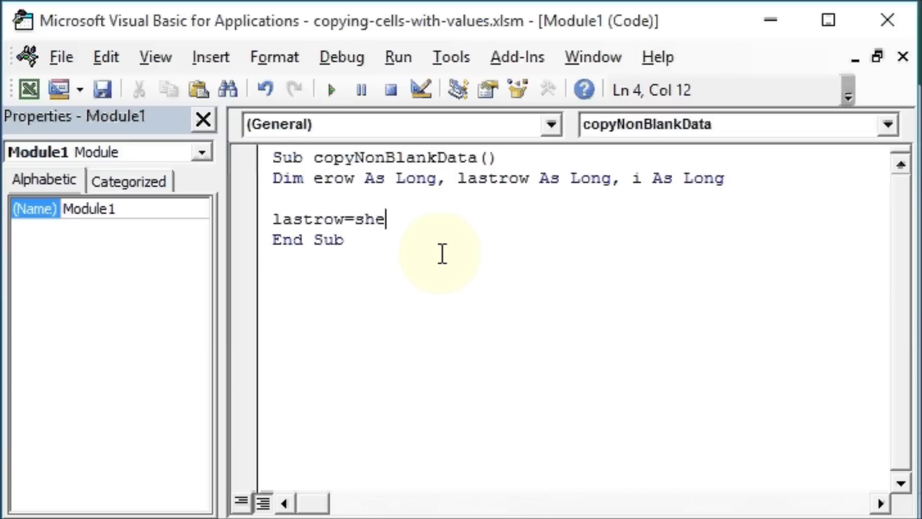
type("et1.")
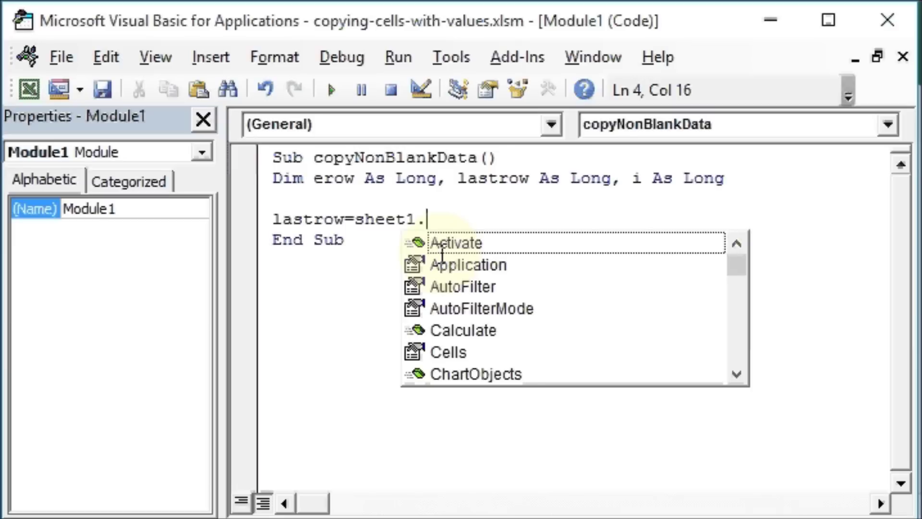
type("cell")
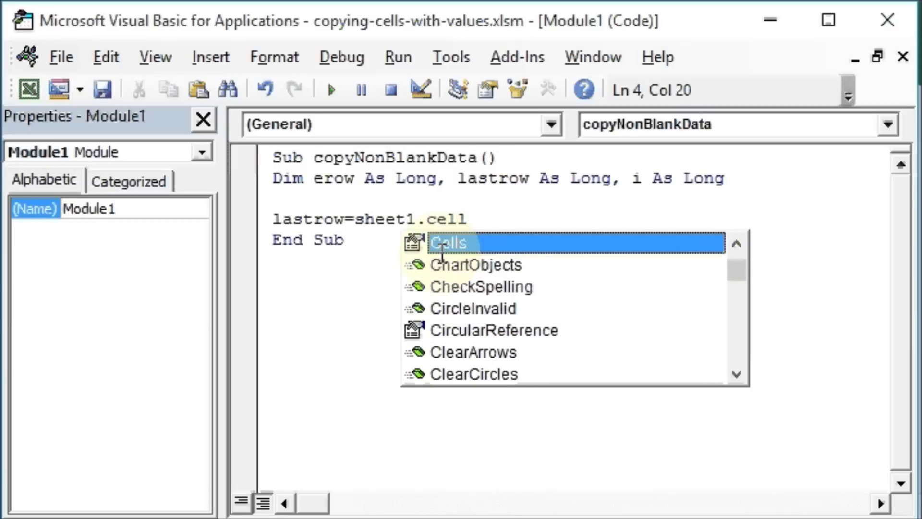
Step: Begin the line lastrow=sheet1.Cells(rows.count,1).end(xlUp0.row, autocompleting Cells
key("Tab")
type("(")
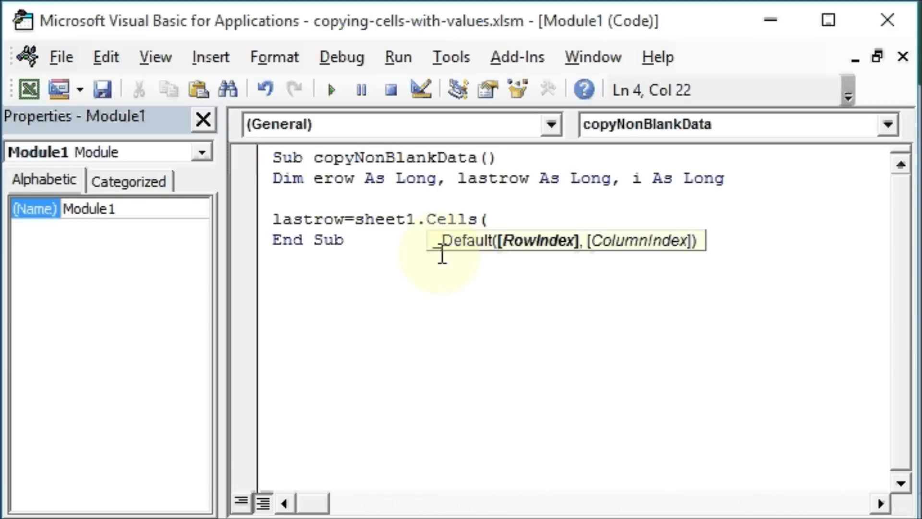
type("row")
type("s.")
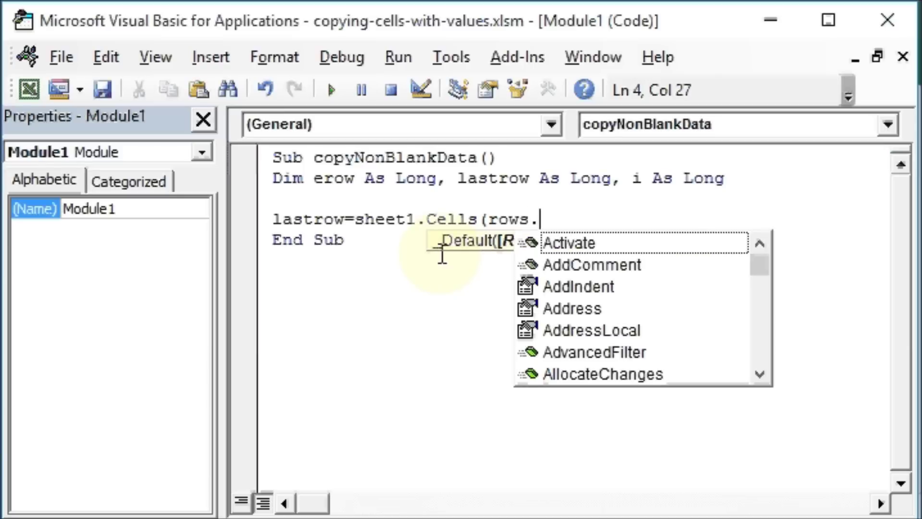
type("co")
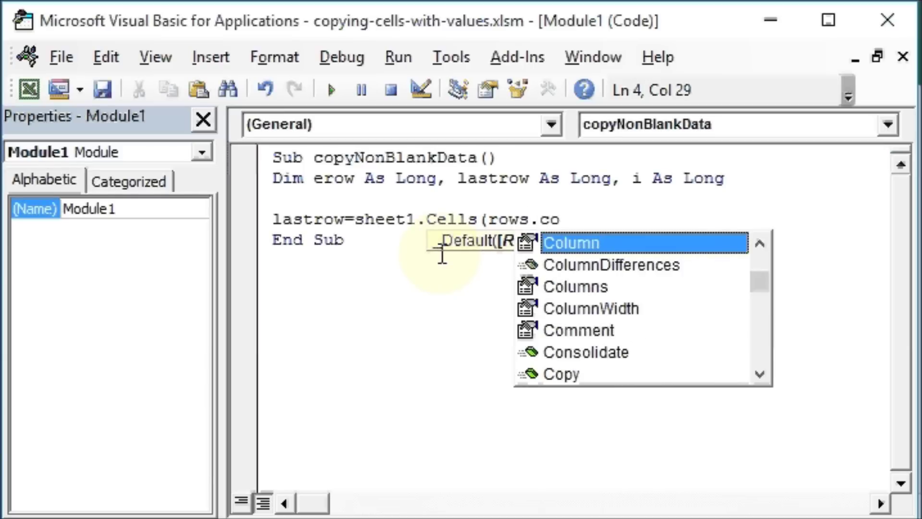
type("unt,")
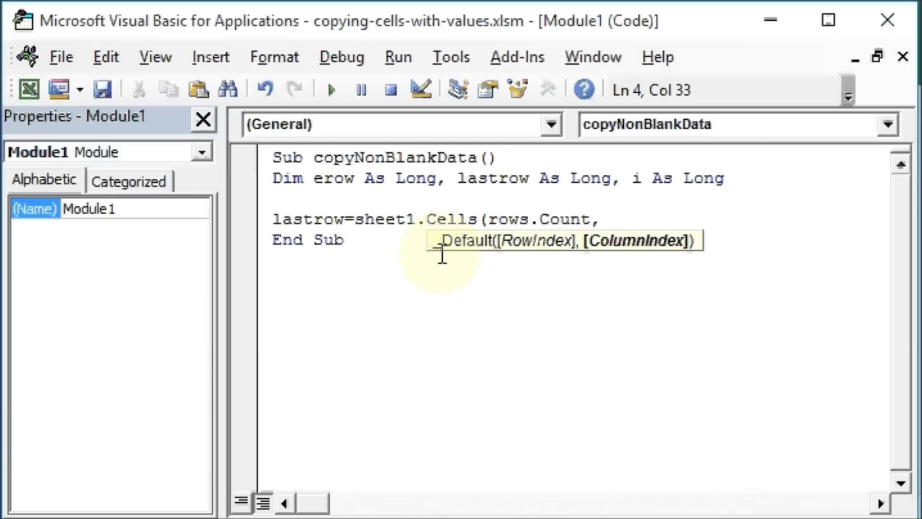
type("1")
type(").en")
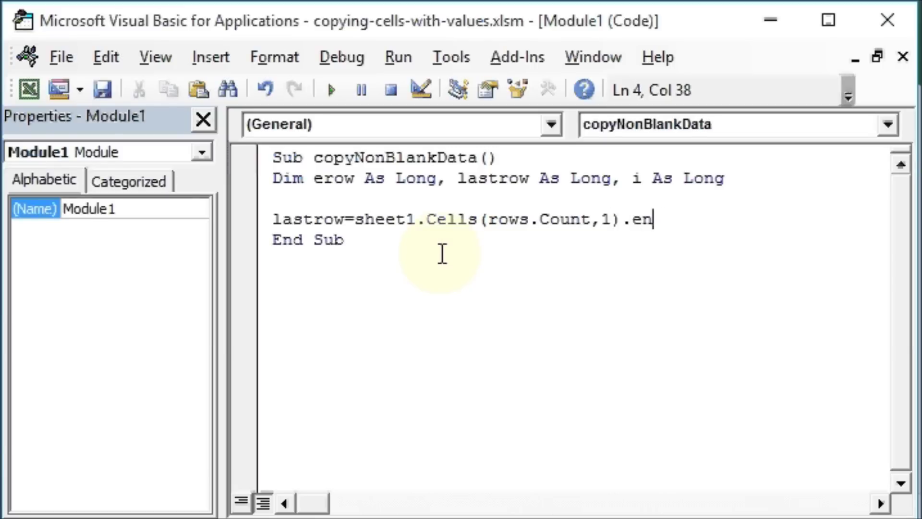
type("d(")
type("xl")
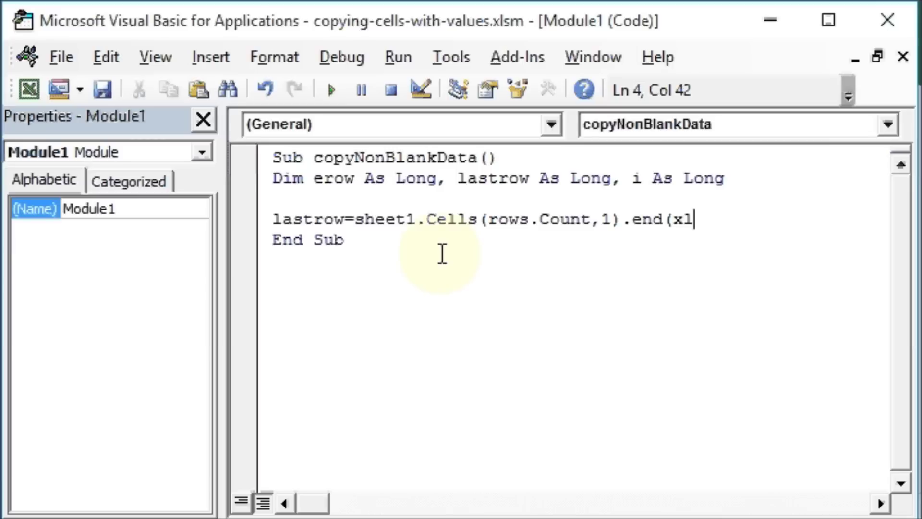
type("Up0")
type(".row")
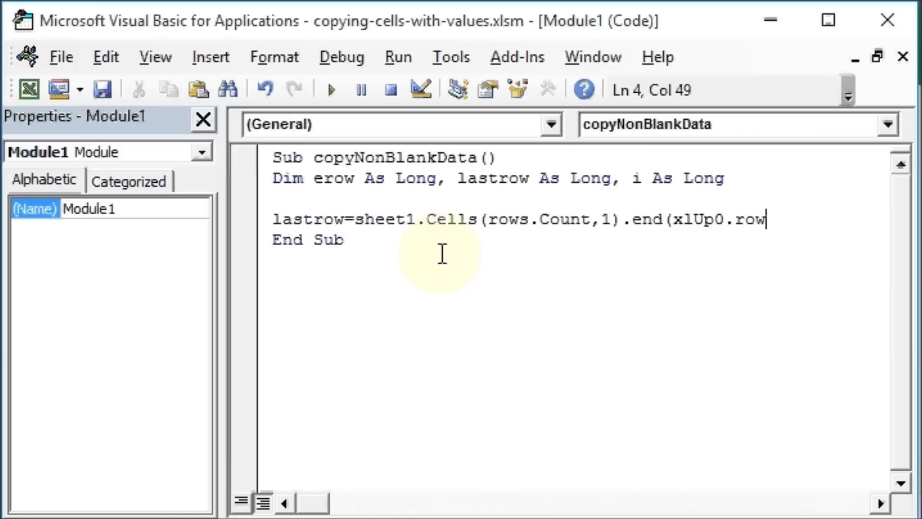
Step: Dismiss the compile error and change 'xlUp0' to 'xlUp)', then add blank lines below
key("Return")
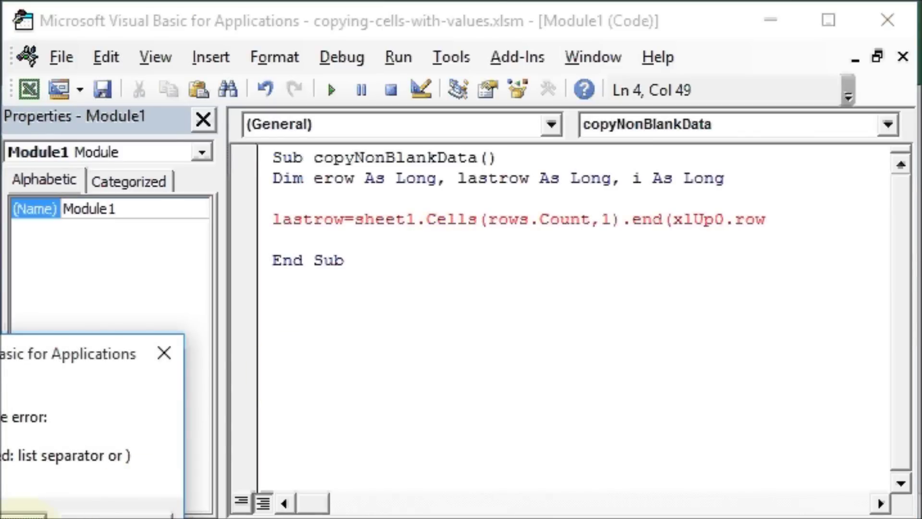
left_click(24, 513)
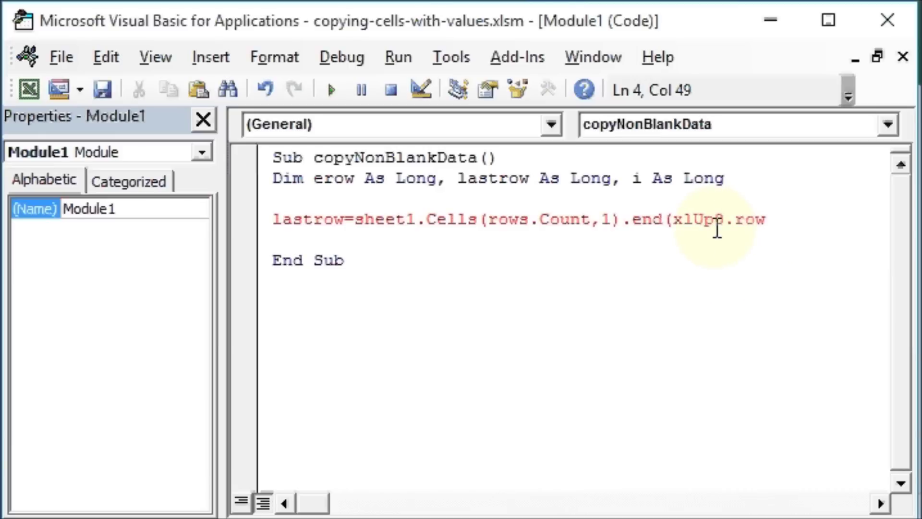
left_click(725, 219)
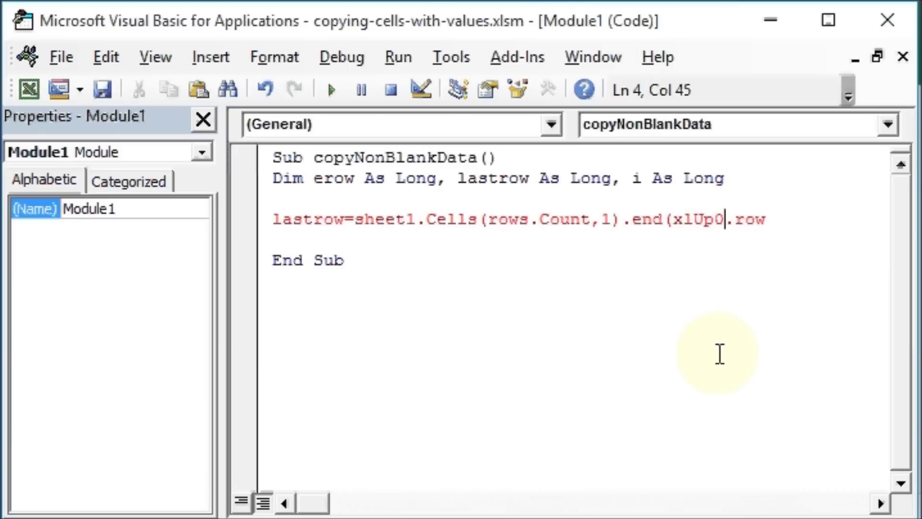
key("BackSpace")
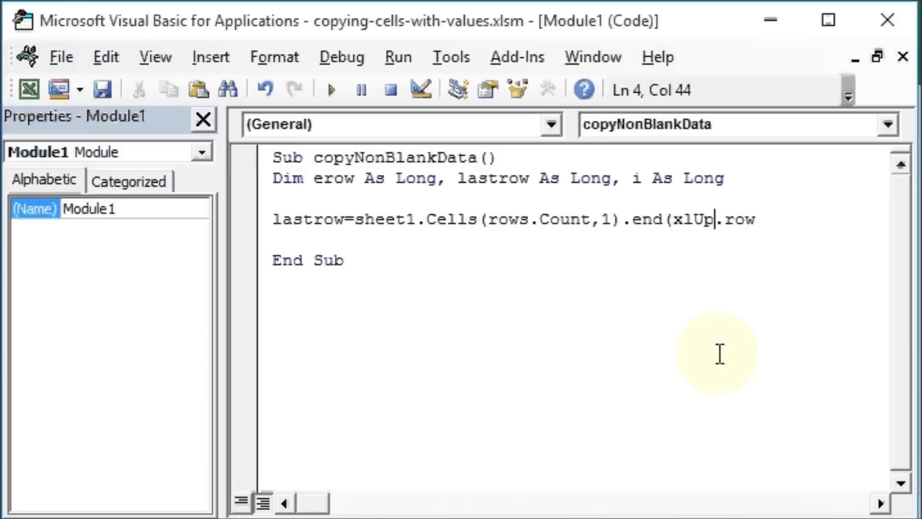
type(")")
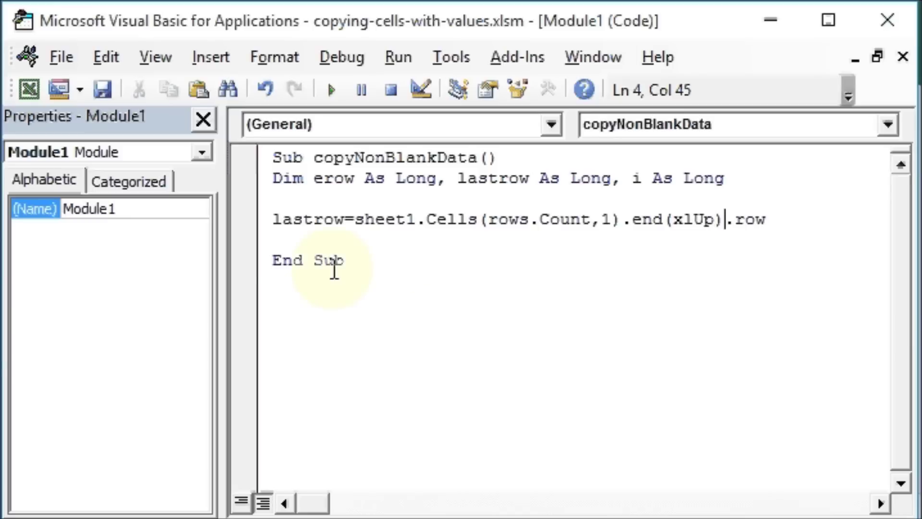
left_click(285, 241)
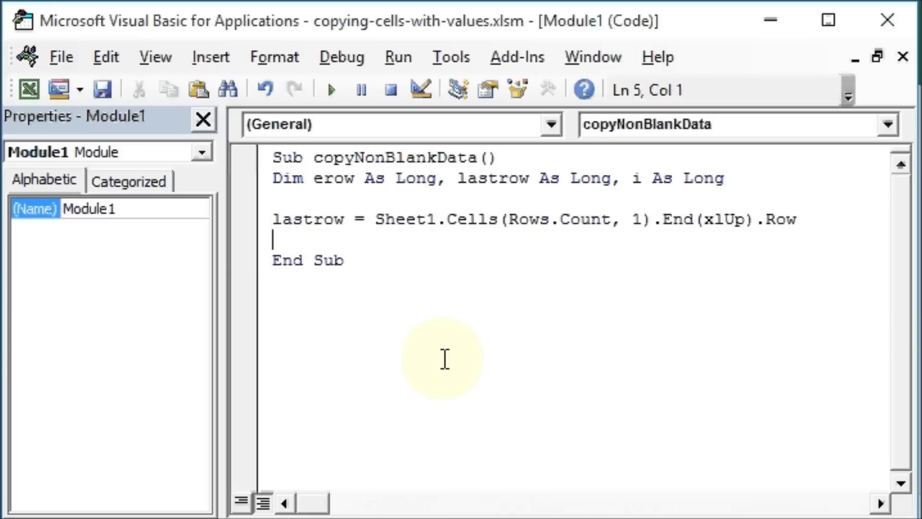
key("Return")
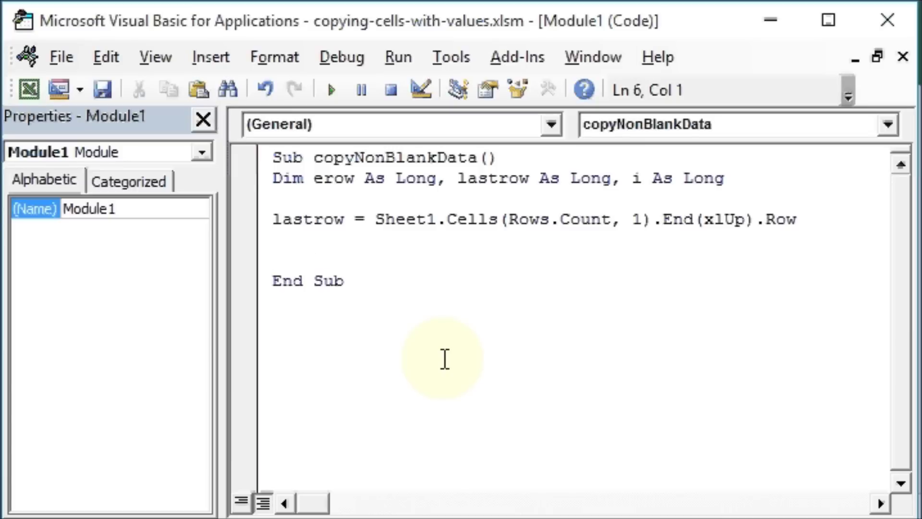
type("for ")
type("i = ")
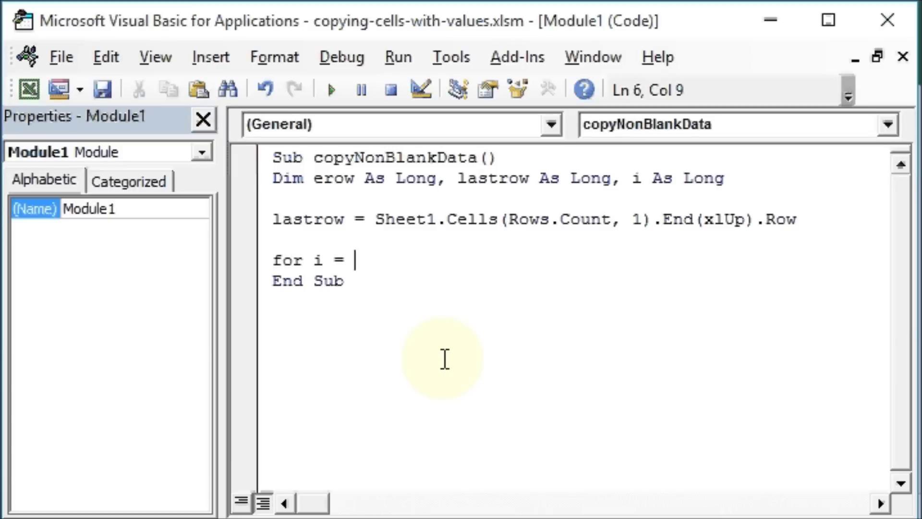
type("2 to ")
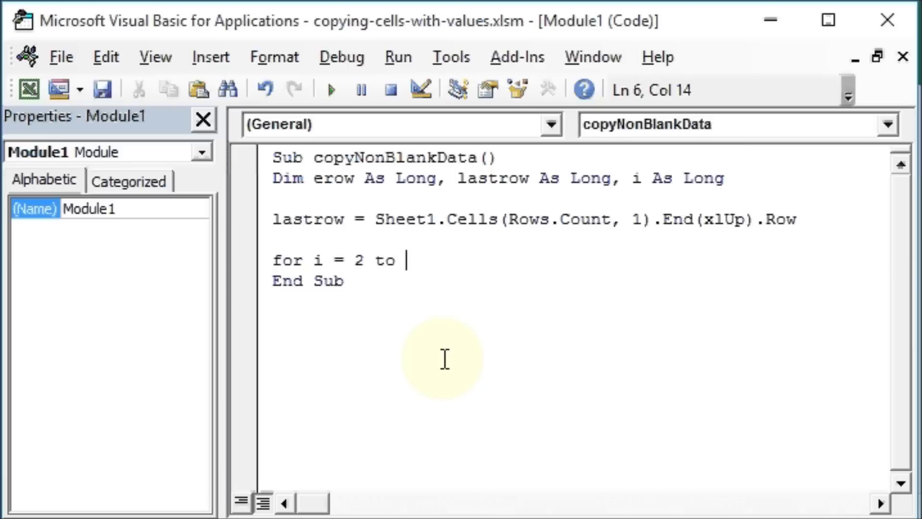
type("lastr")
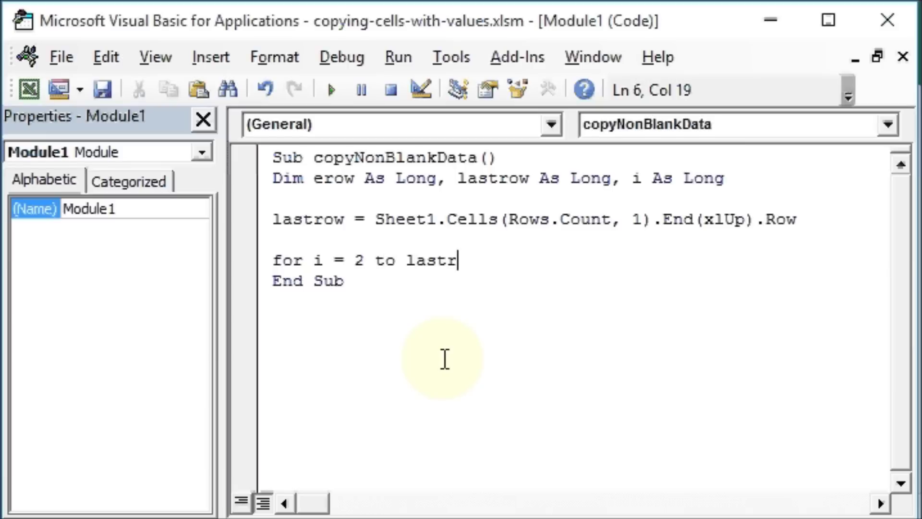
type("ow")
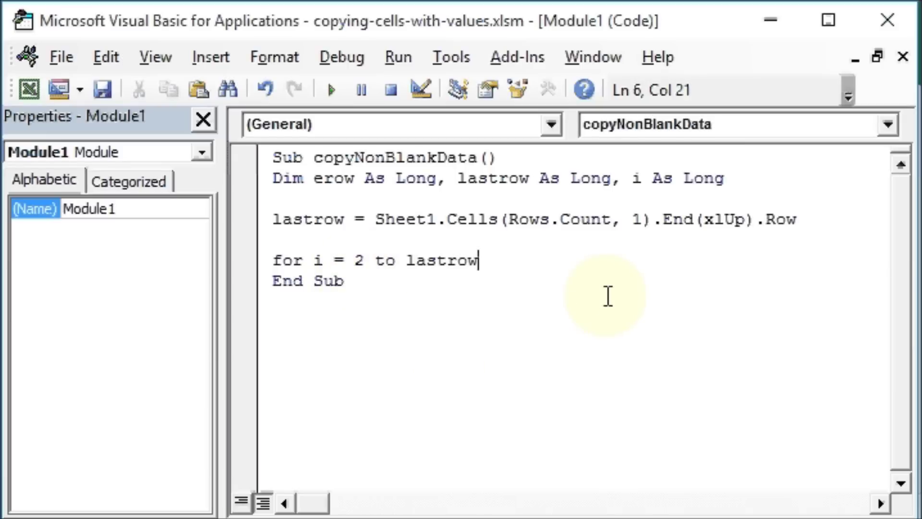
Step: Add 'For i = 2 To lastrow' containing 'If Sheet1.Cells(i, 1) <> "" Then'
key("Return")
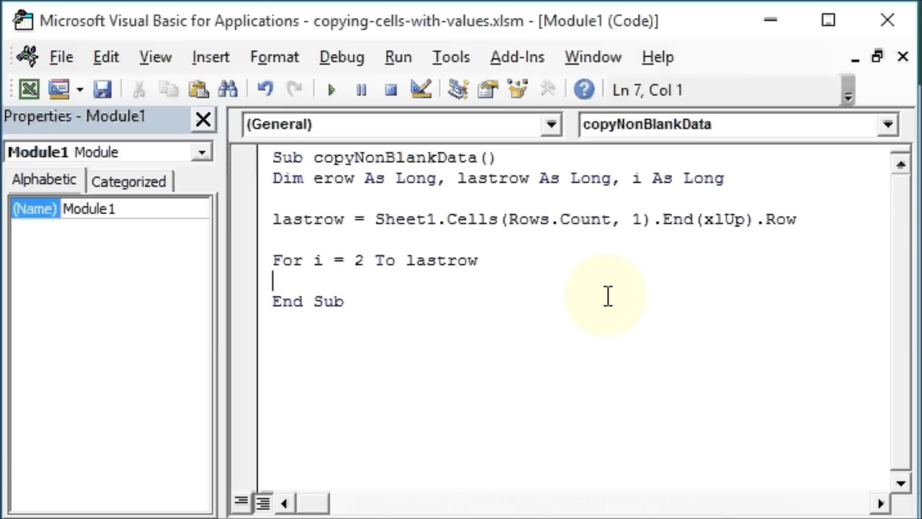
key("Tab")
type("i")
type("f s")
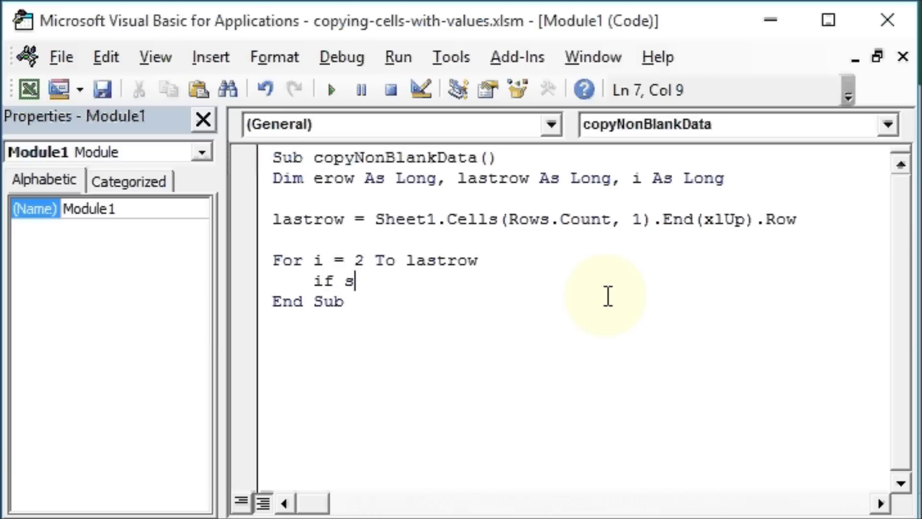
type("heet1")
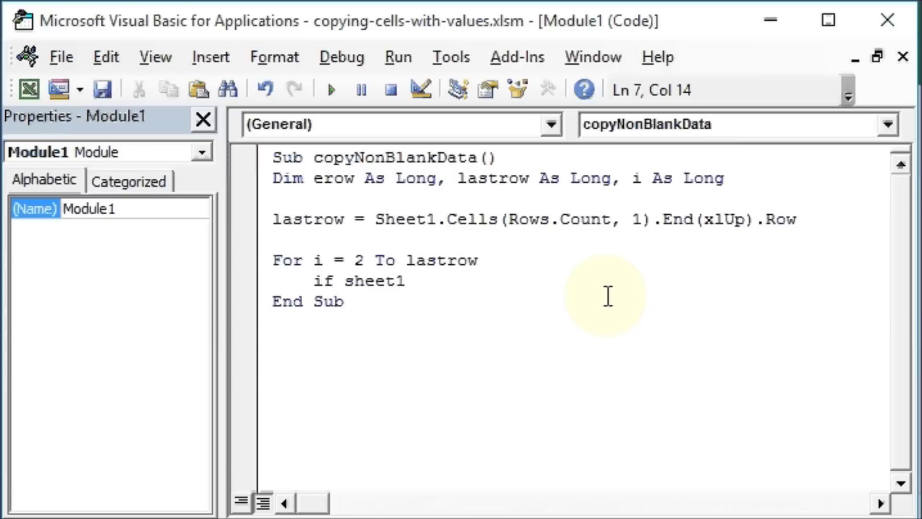
type(".")
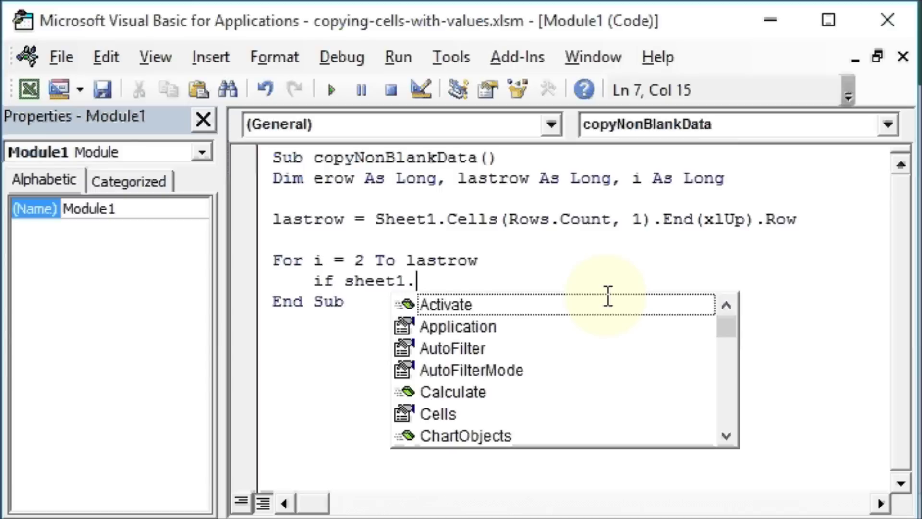
type("ce")
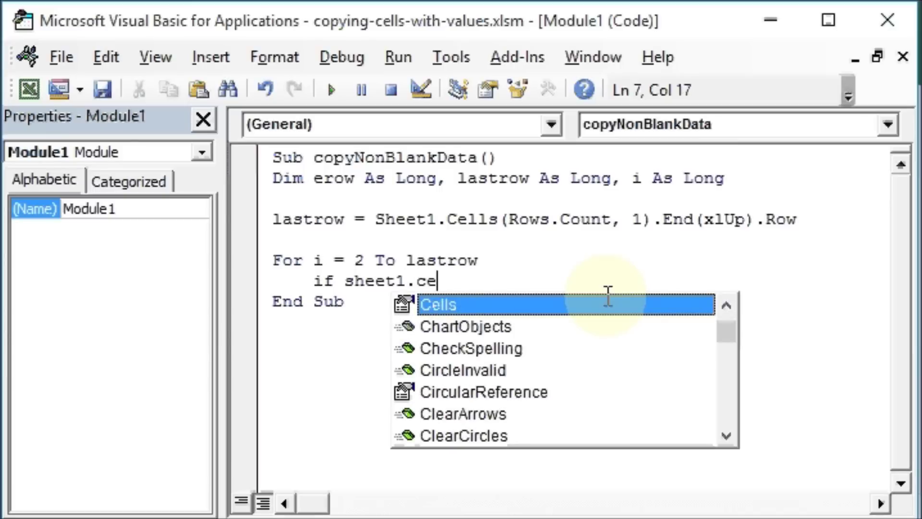
key("Tab")
type("(")
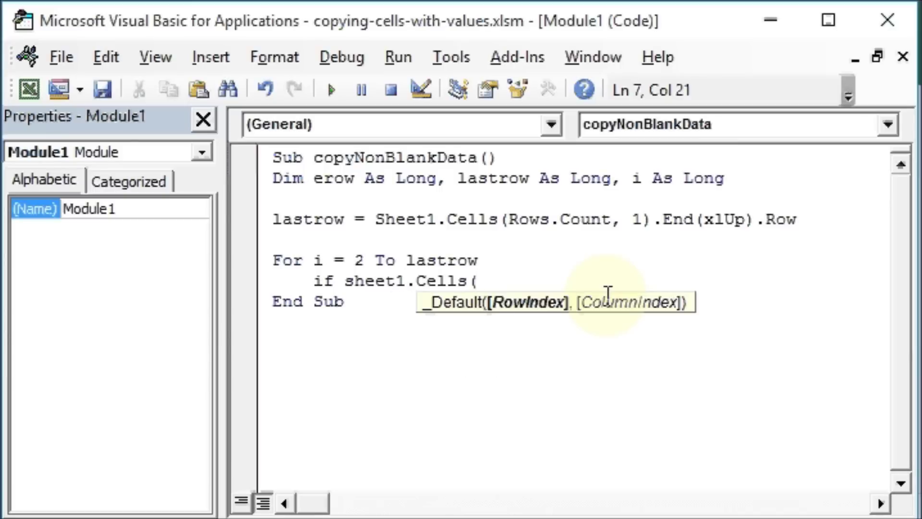
type("i,1")
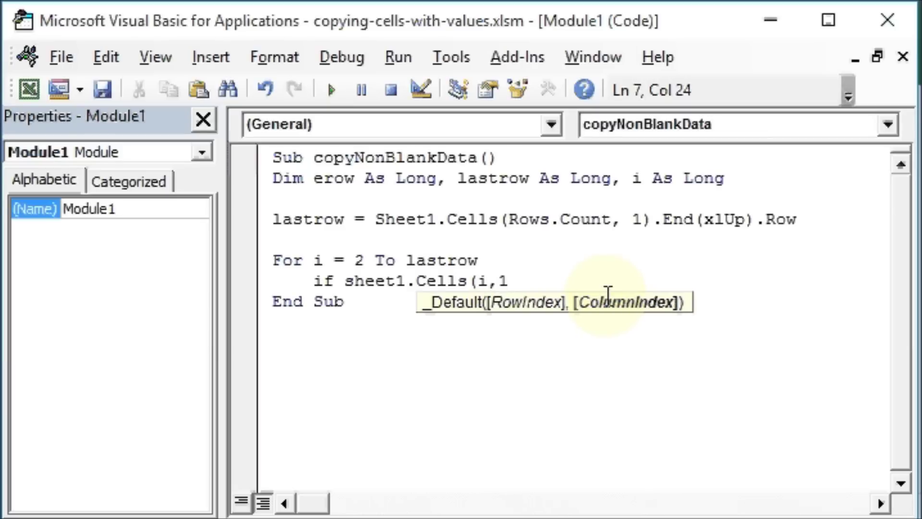
type(")")
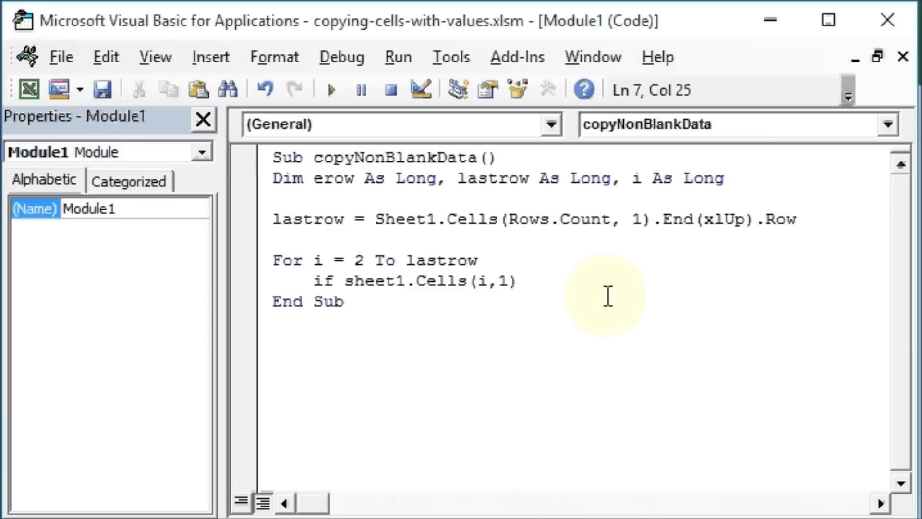
type("<")
type(">\"\" ")
type("then")
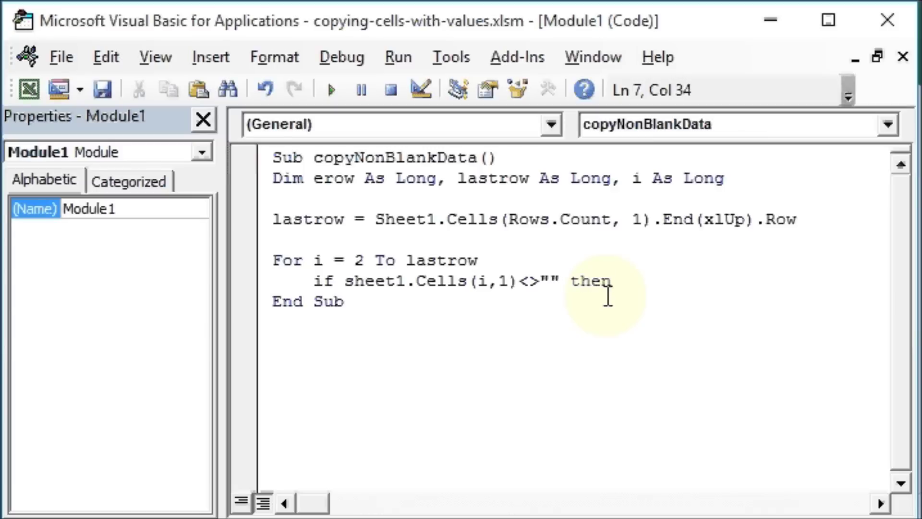
key("Return")
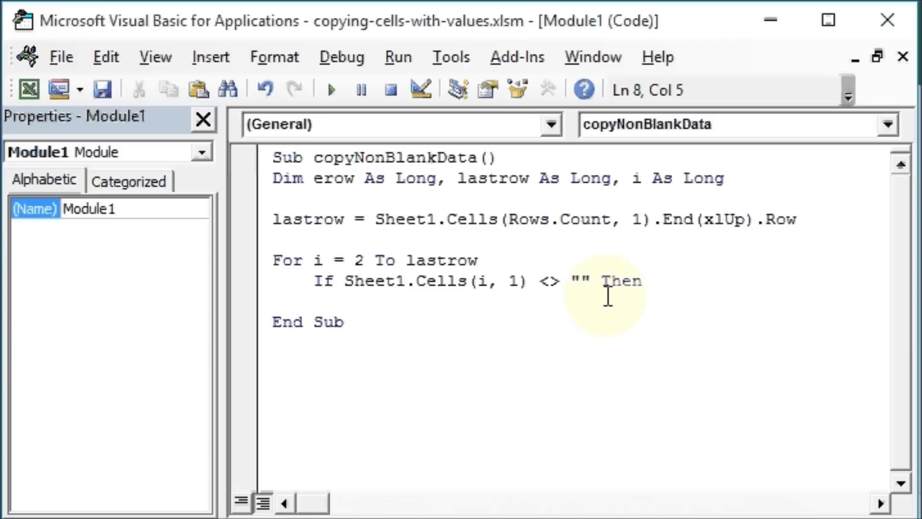
type("sheets")
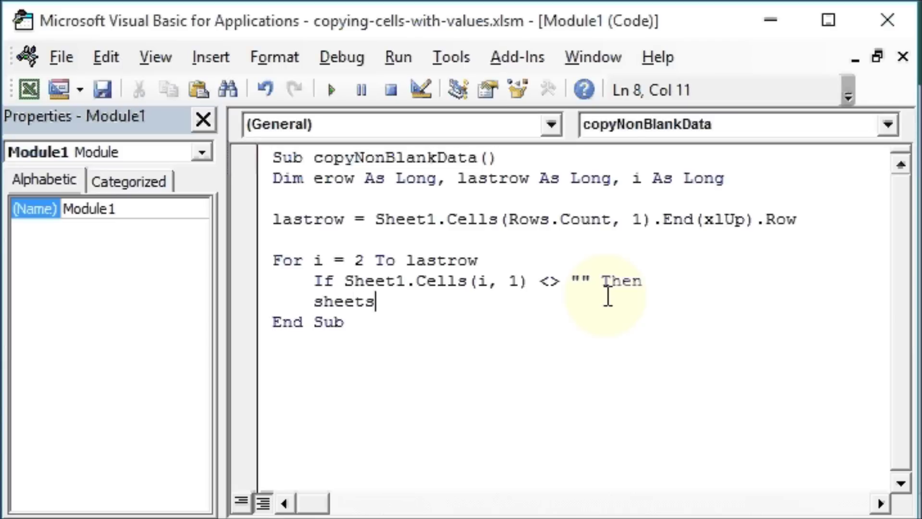
type("(S")
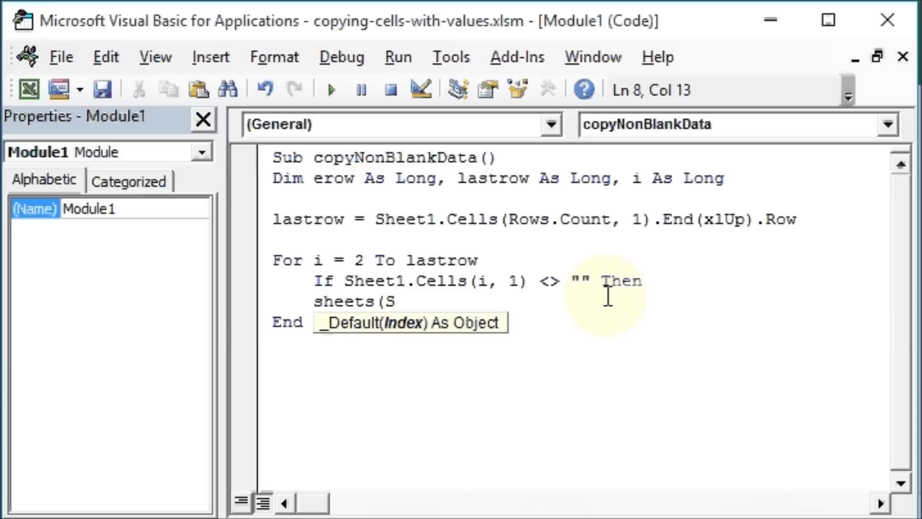
type("heet1")
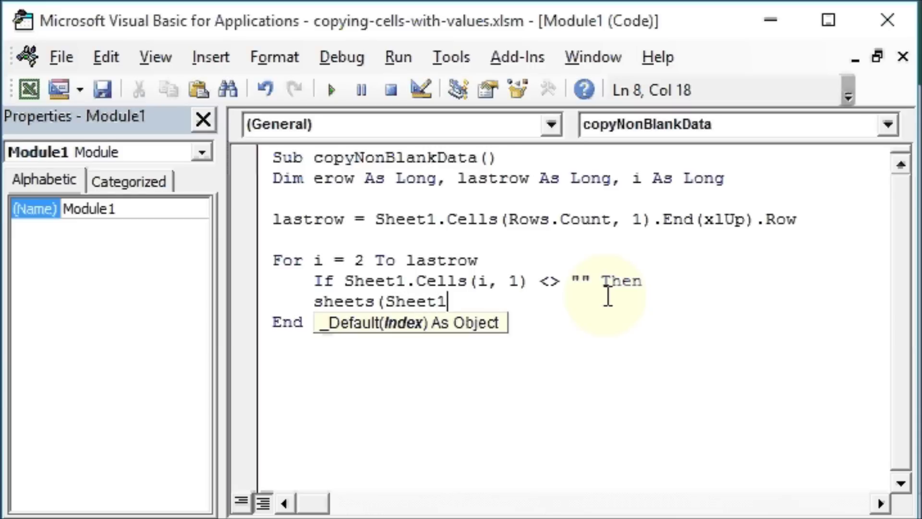
type("\"0")
Step: Add the line Sheets("Sheet1").Range(Cells(i, 1), Cells(i, 2)).Copy, fixing the quotes around Sheet1
key("BackSpace")
type(")")
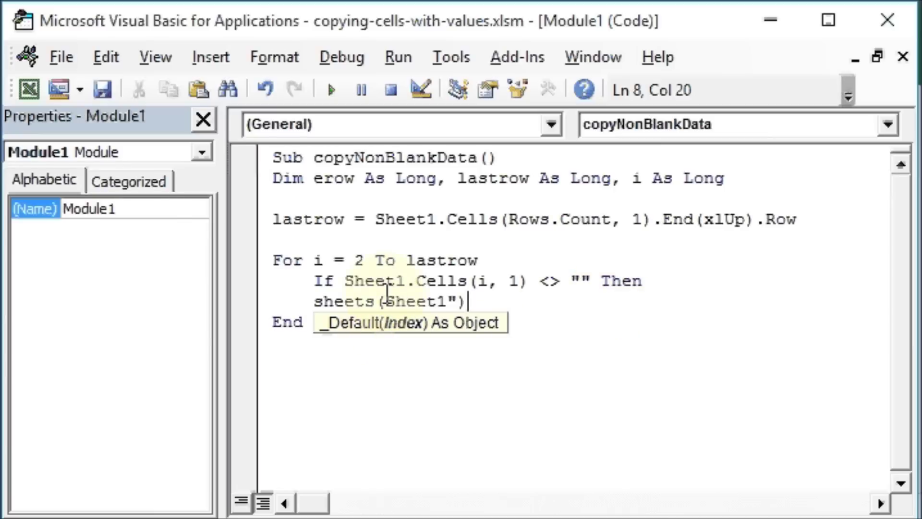
left_click(386, 300)
type("\"")
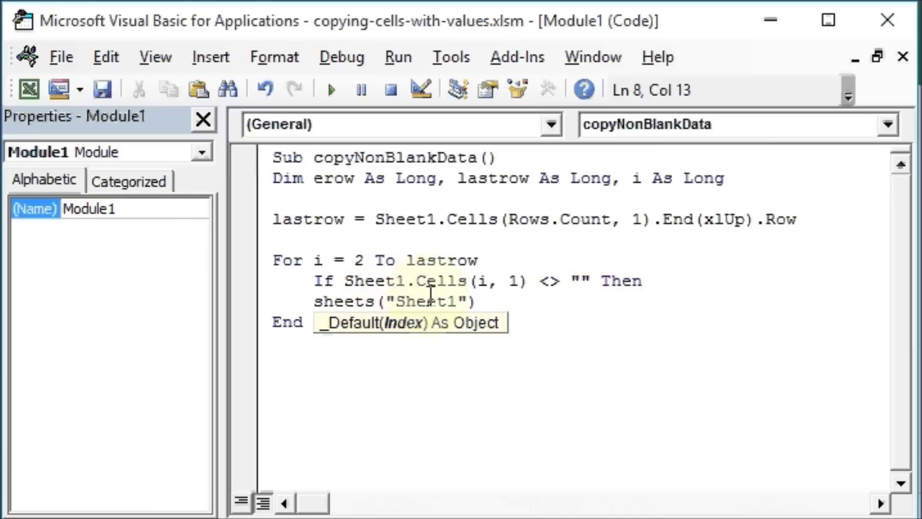
left_click(586, 303)
type(".ran")
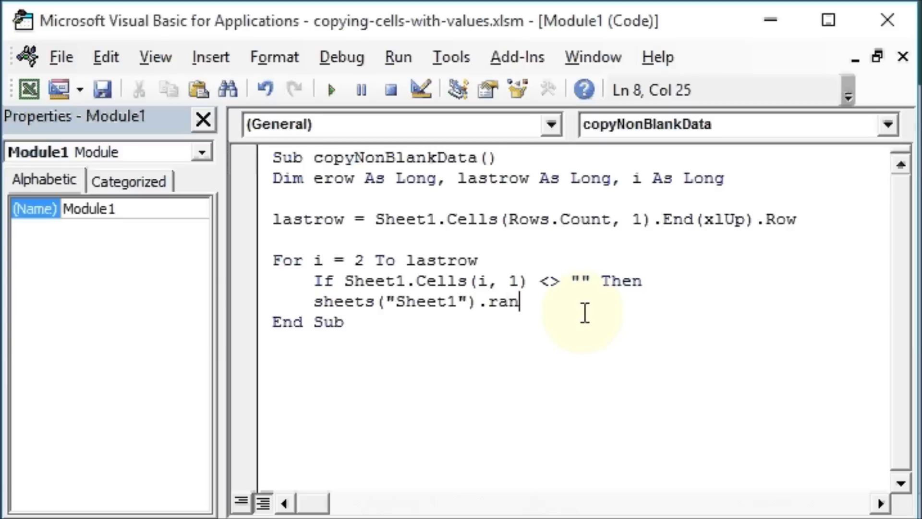
type("ge")
type("(cel")
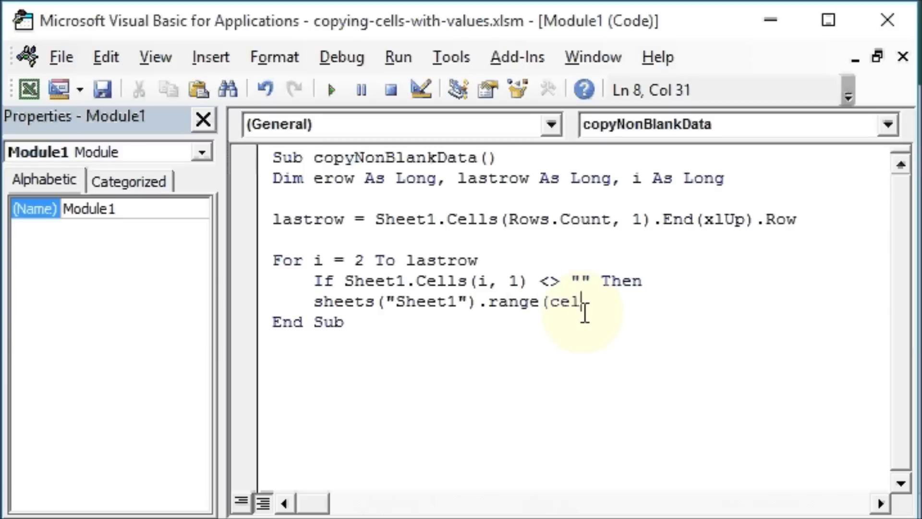
type("ls(")
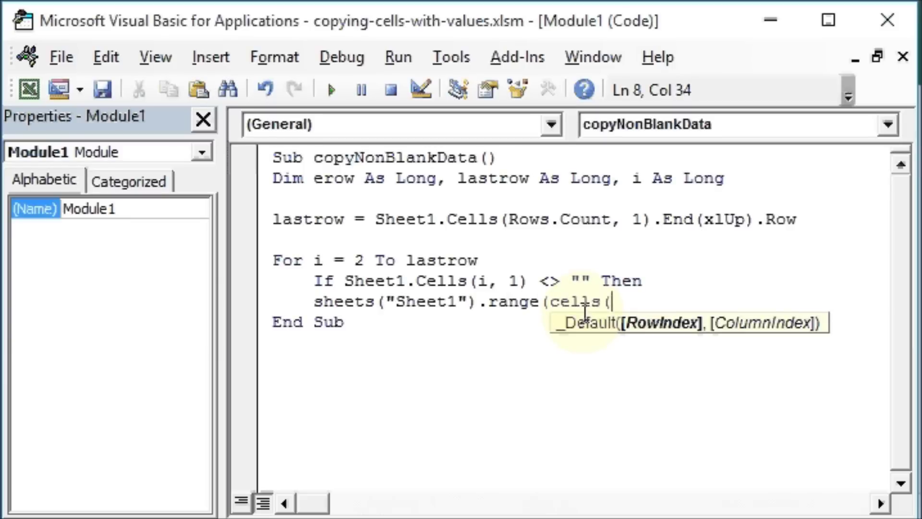
type("i")
type(",1")
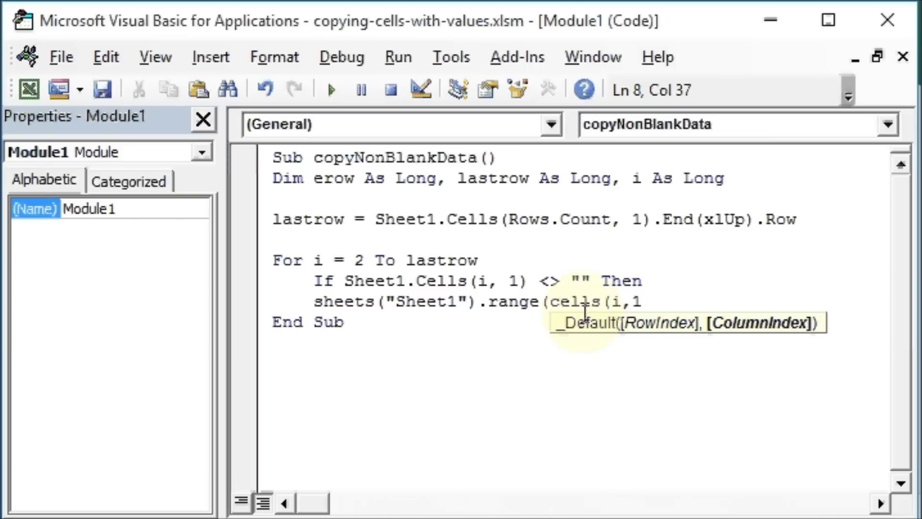
type(")")
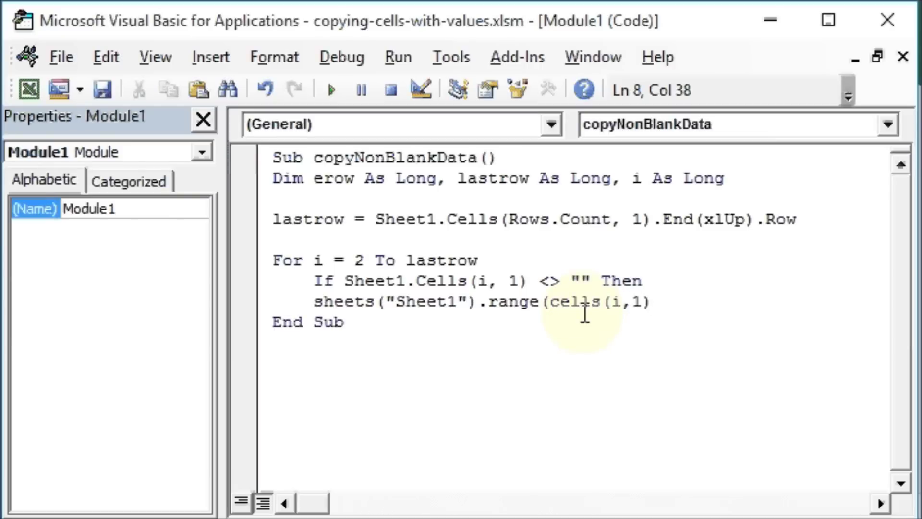
type(",")
type("cells(")
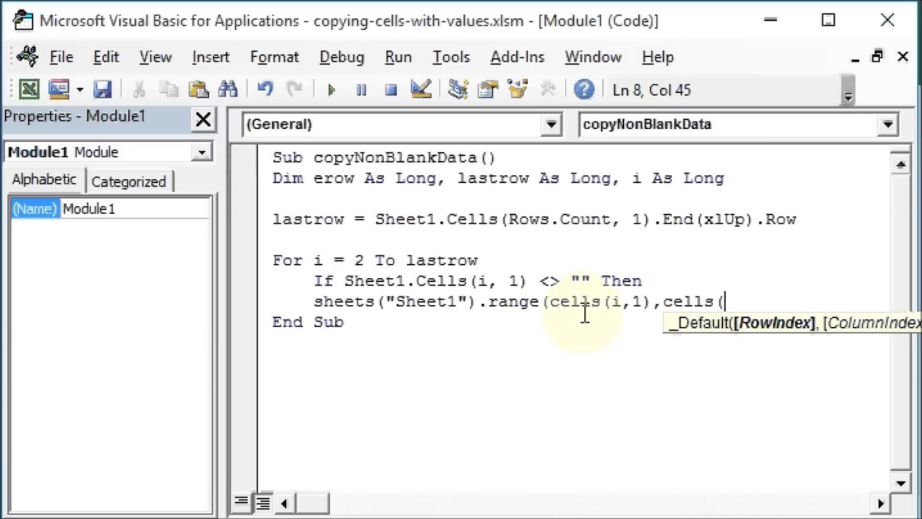
type("i")
type(",2)")
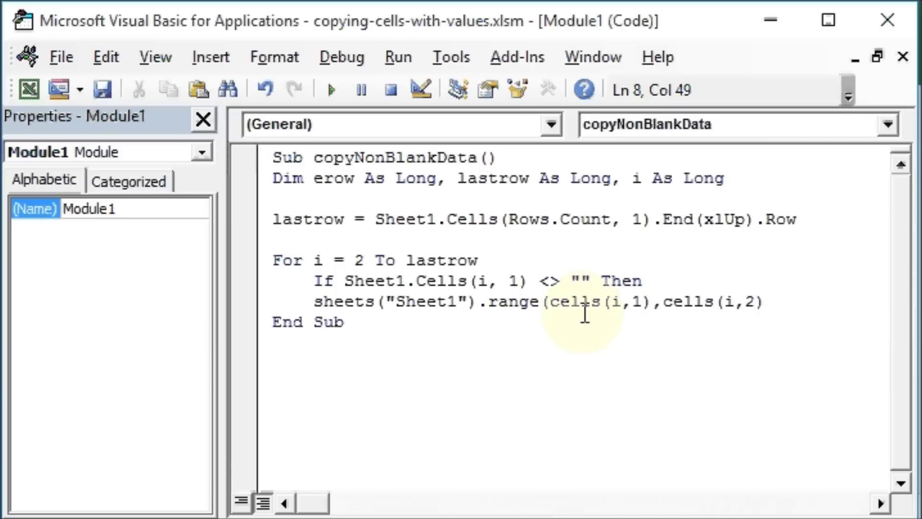
type(")")
type(".c")
type("opy")
key("Return")
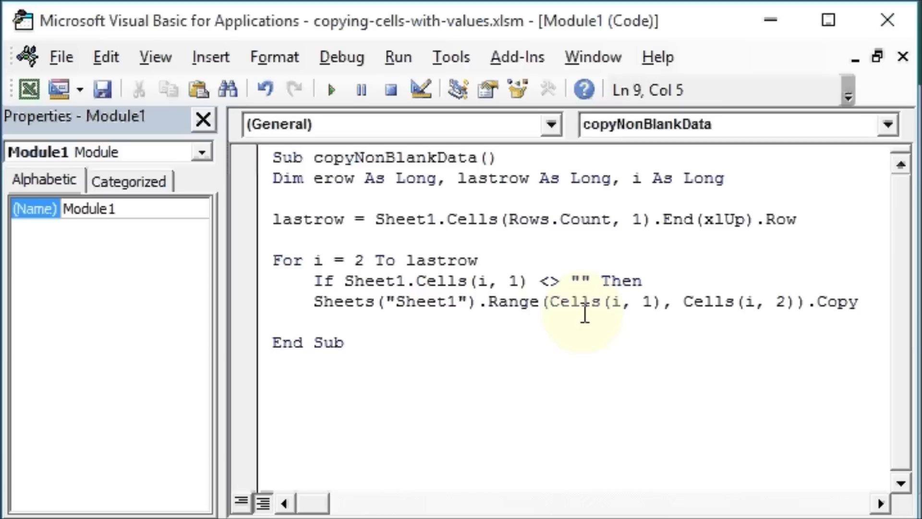
type("sheets(")
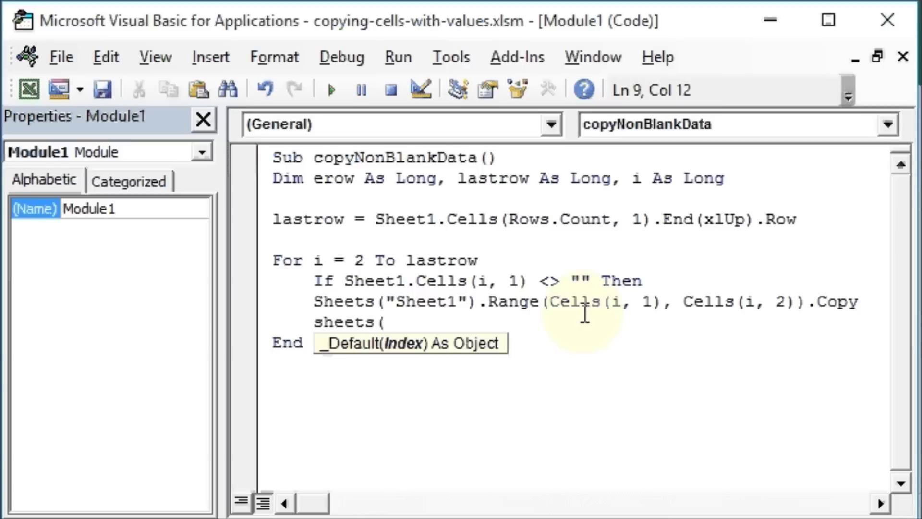
type("\"sheet2")
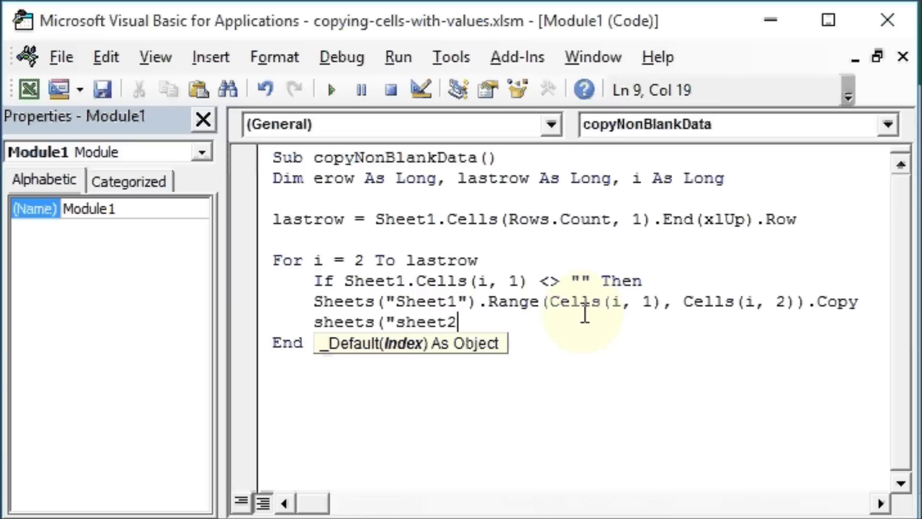
type("\"")
type(")")
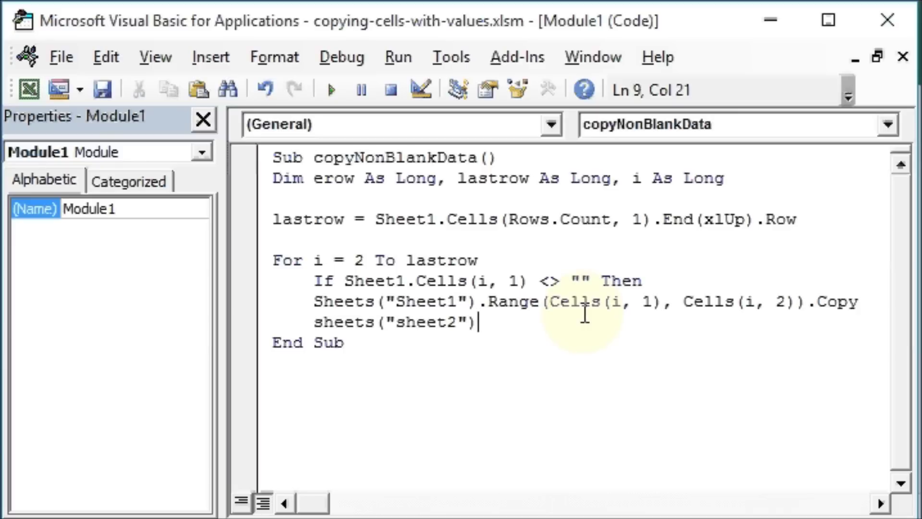
type(".acti")
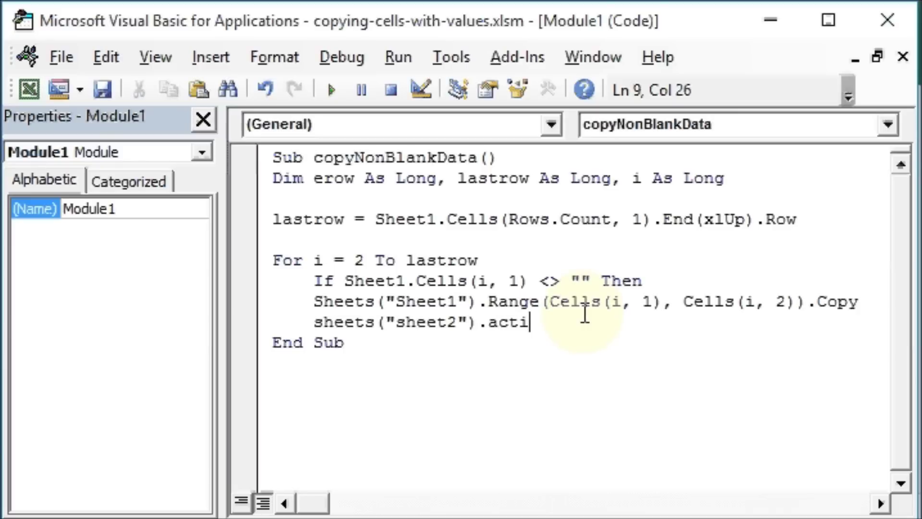
type("vate")
Step: Add the line Sheets("sheet2").Activate below the copy statement
key("Return")
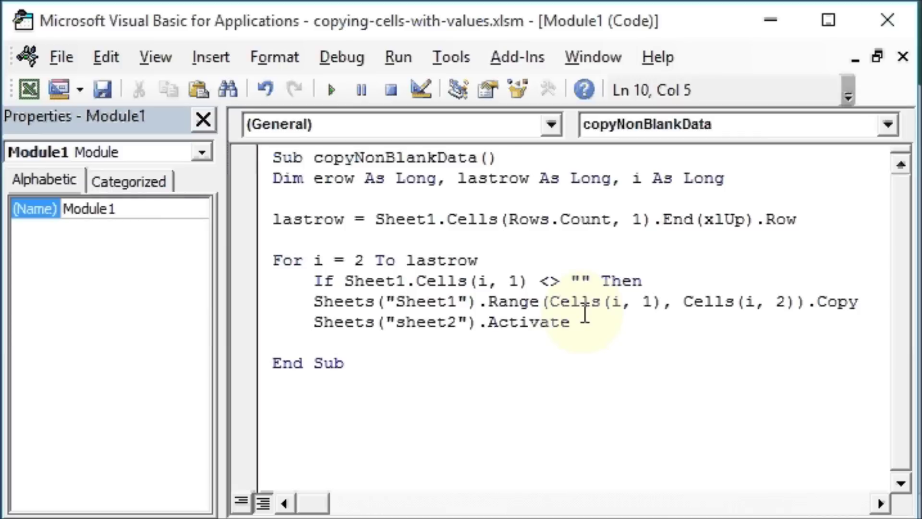
type("er")
type("ow")
type("=")
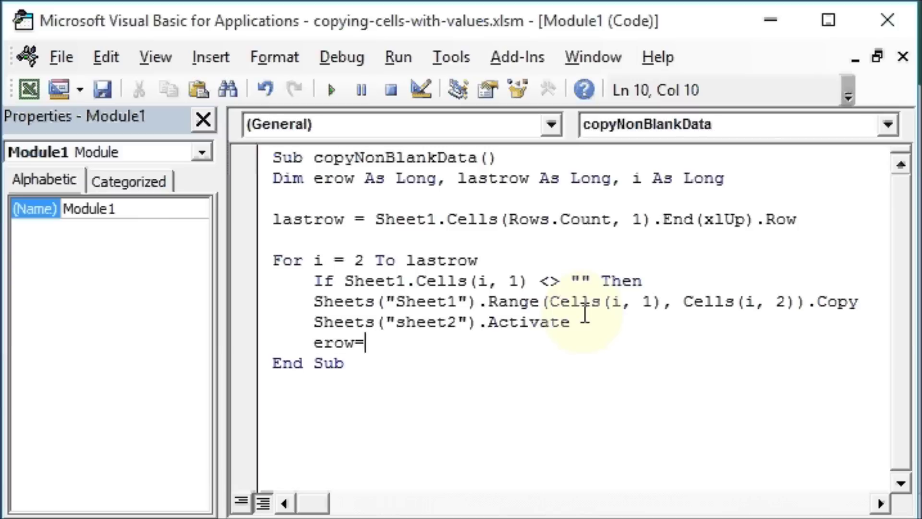
type("sheet")
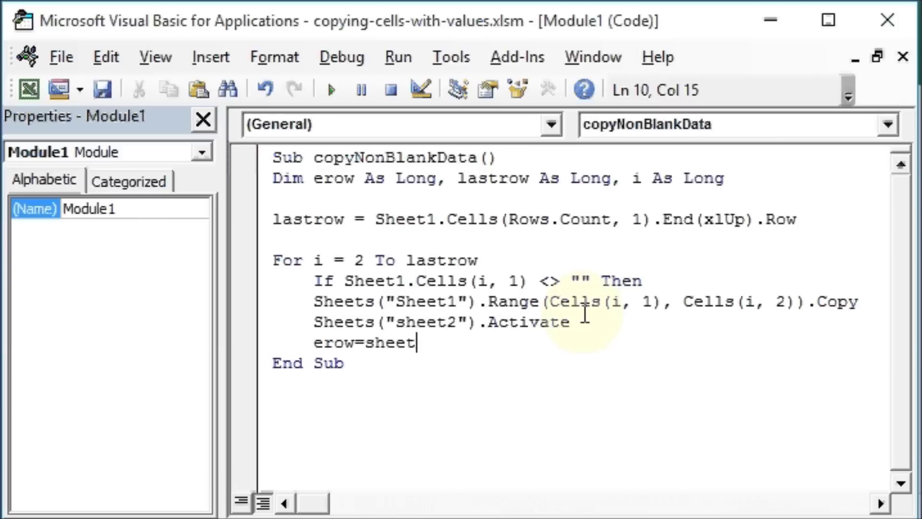
type("2.ce")
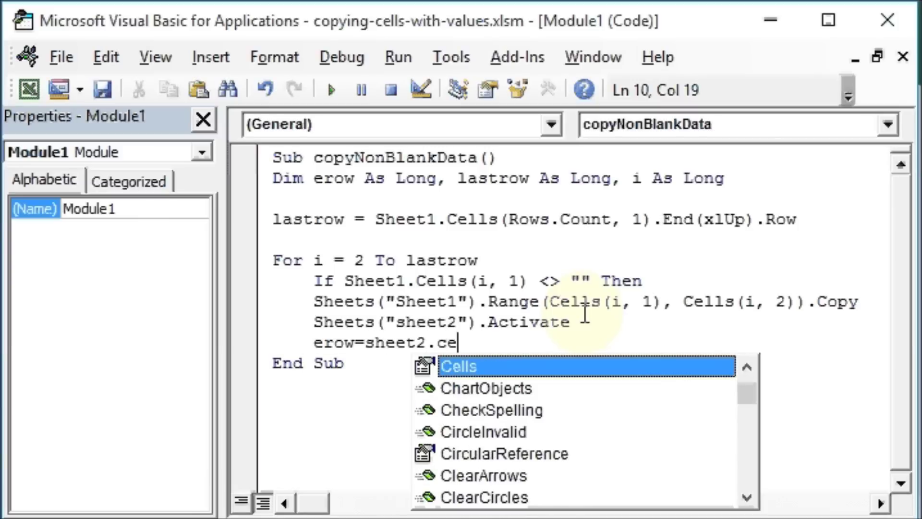
Step: Add erow = Sheet2.Cells(Rows.Count, 1).End(xlUp).Offset(1, 0).Row
key("Tab")
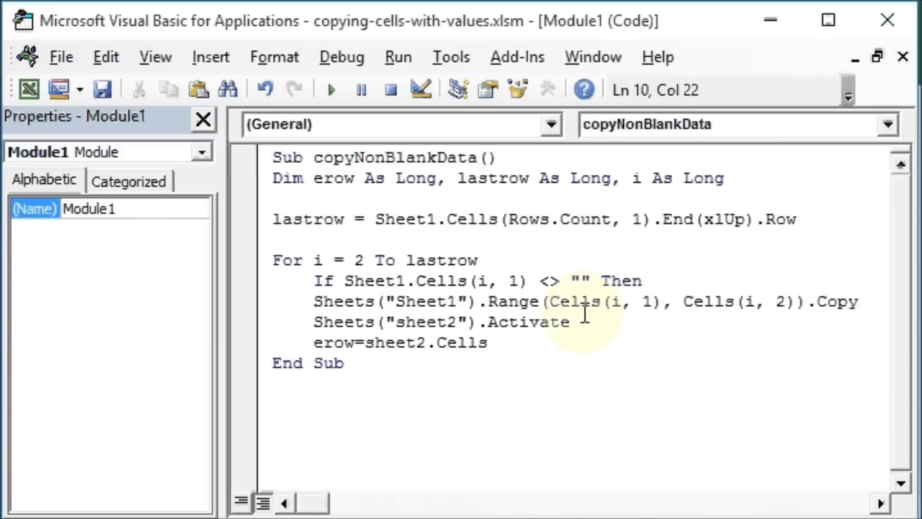
type("(rows")
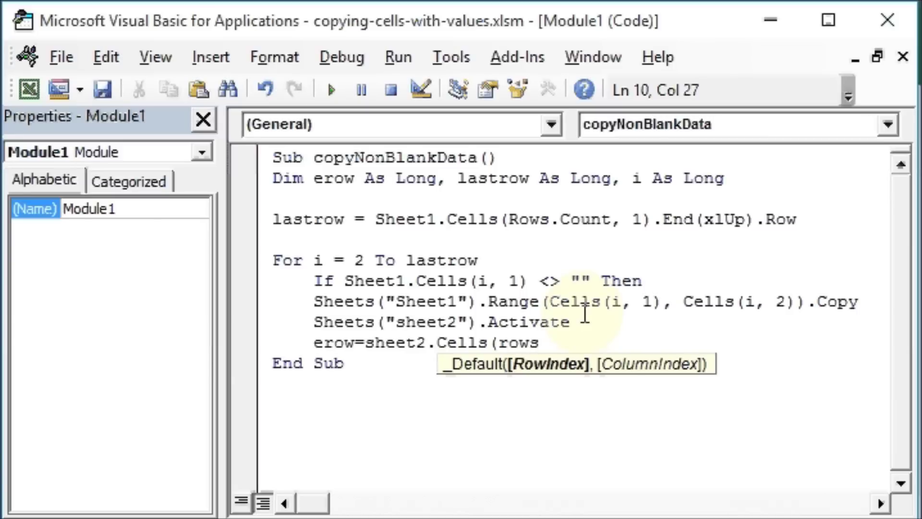
type(".co")
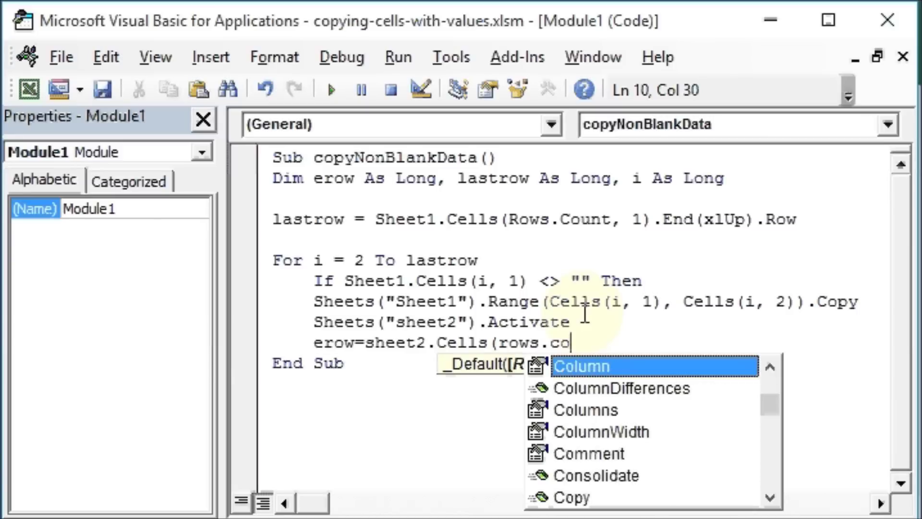
type("u")
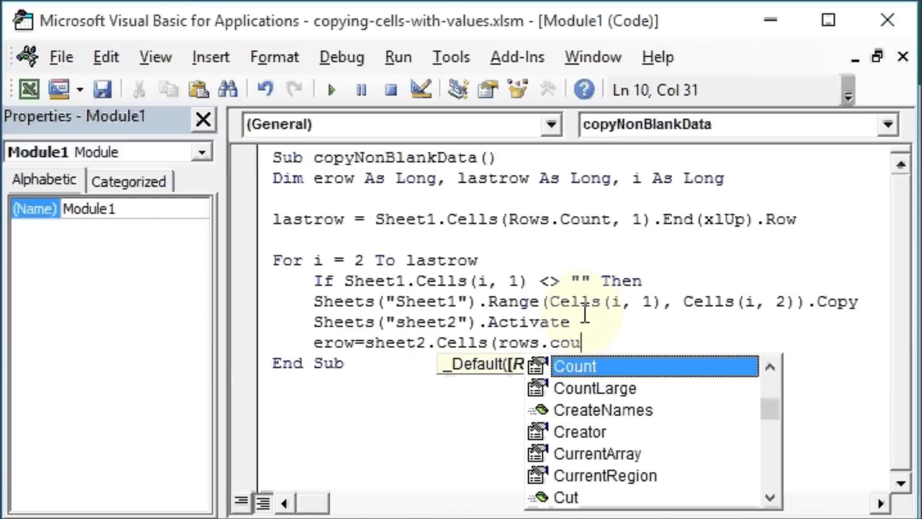
key("Tab")
type(",")
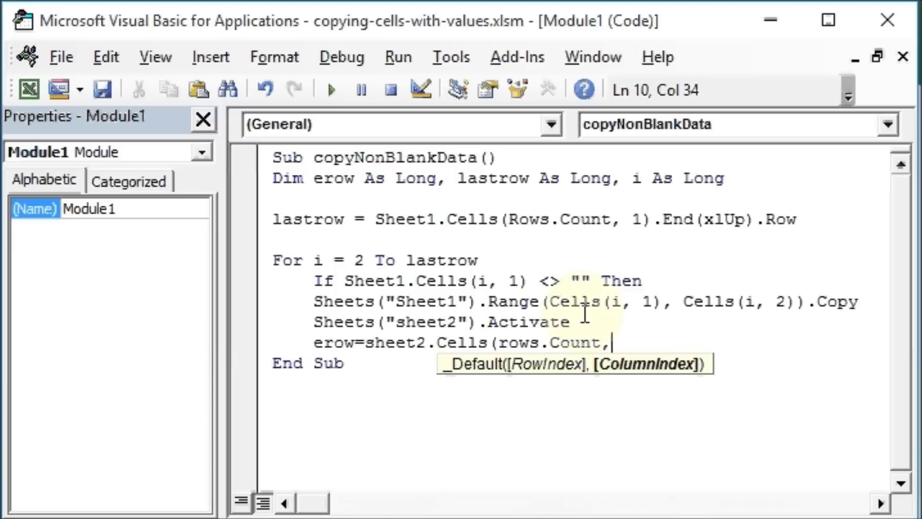
type("1)")
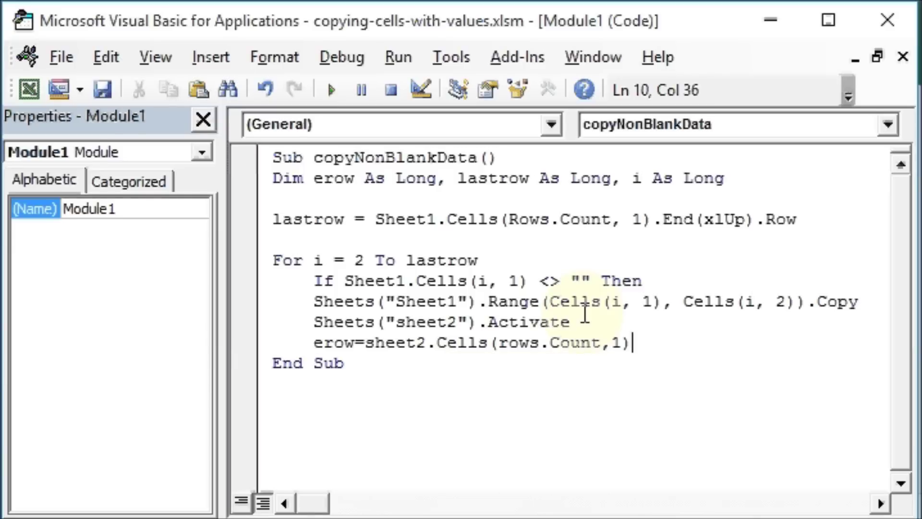
type(".end")
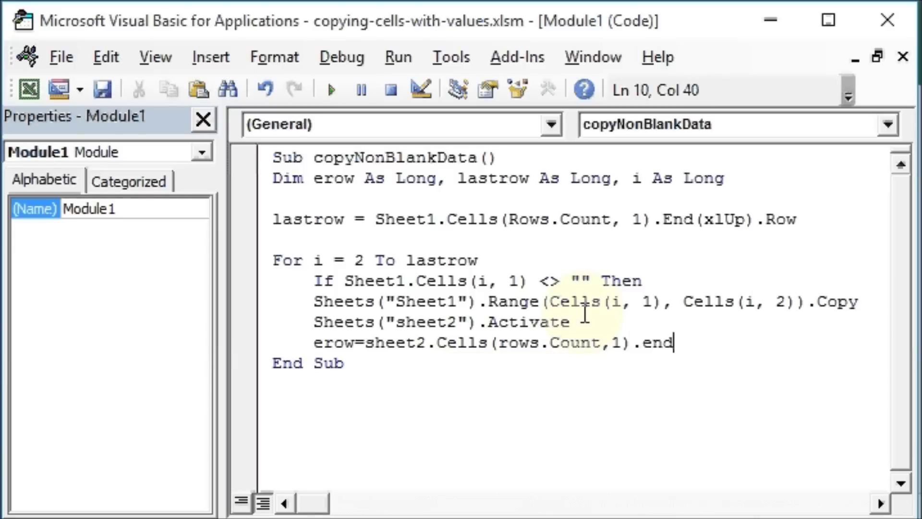
type("(xl")
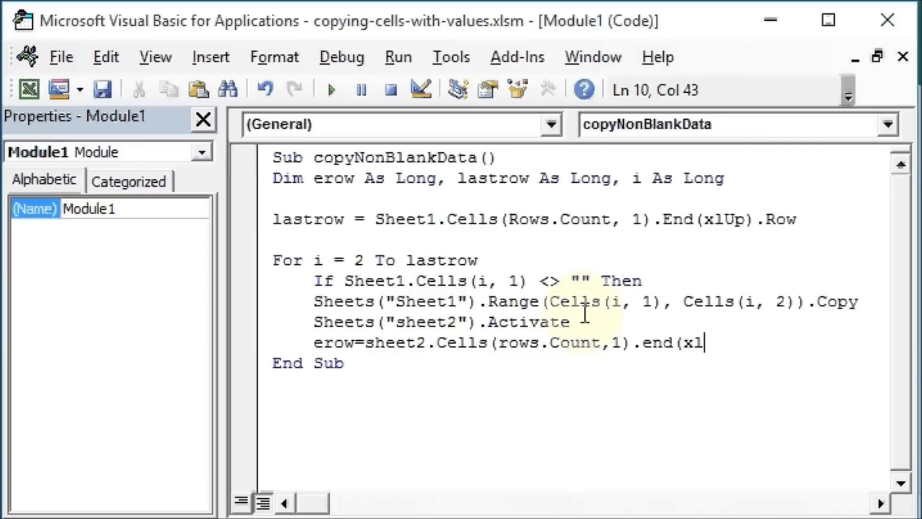
type("Up)")
type(".offs")
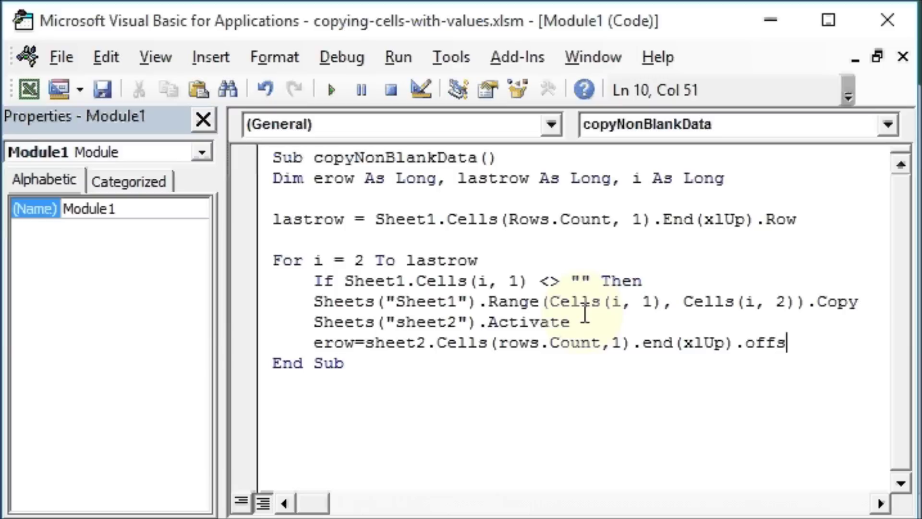
type("et(")
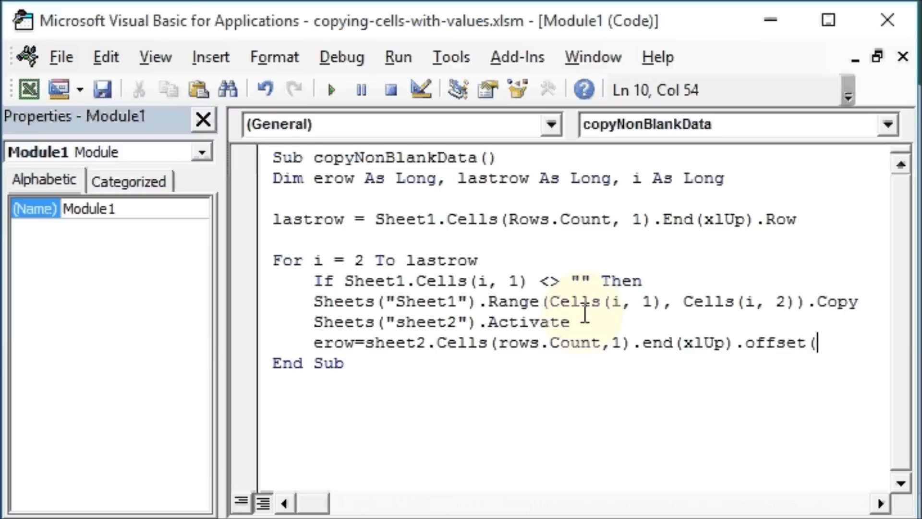
type("1,")
type("0")
type(").row")
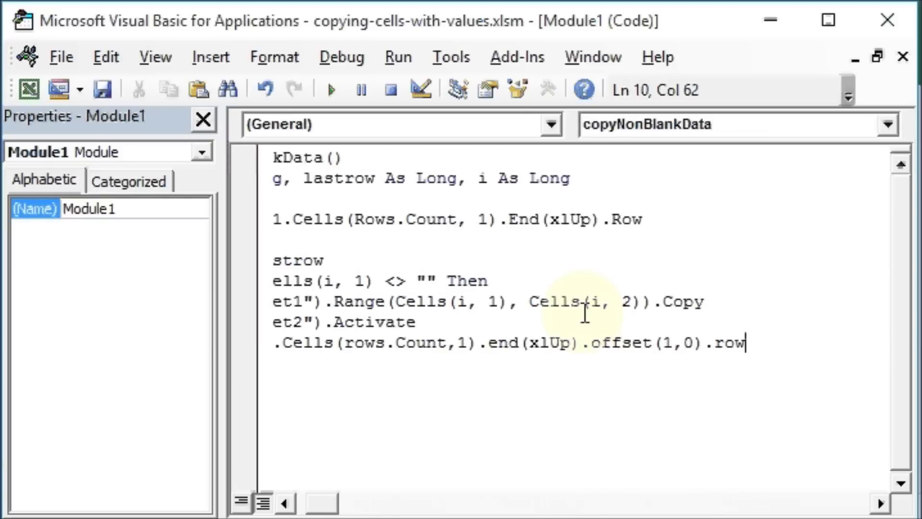
key("Return")
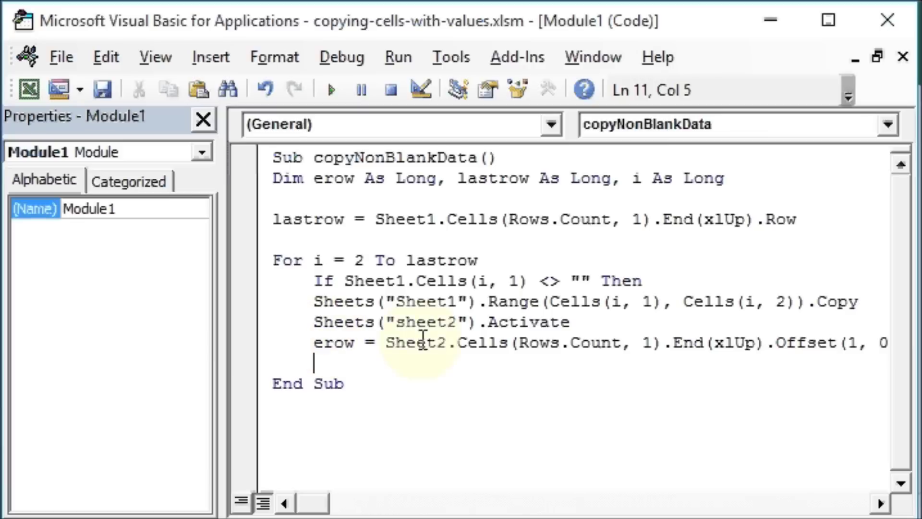
left_click(882, 504)
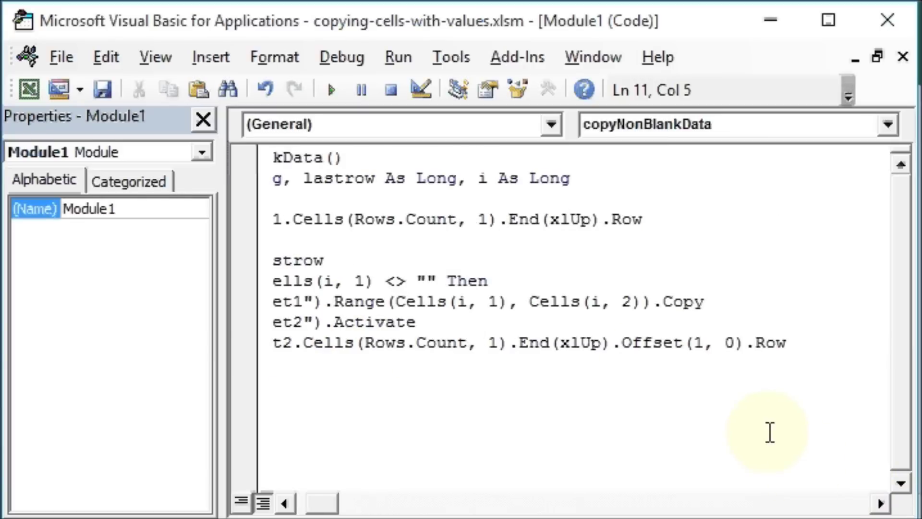
left_click(286, 504)
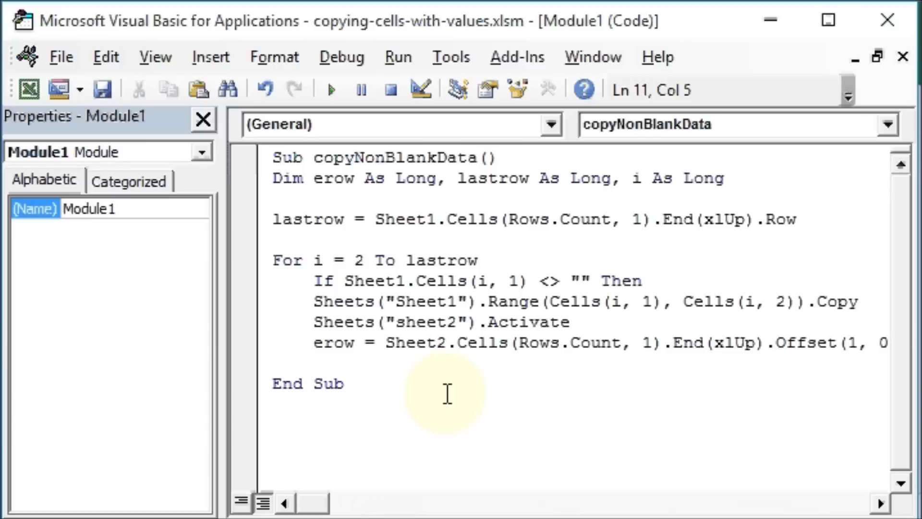
type("act")
type("ive")
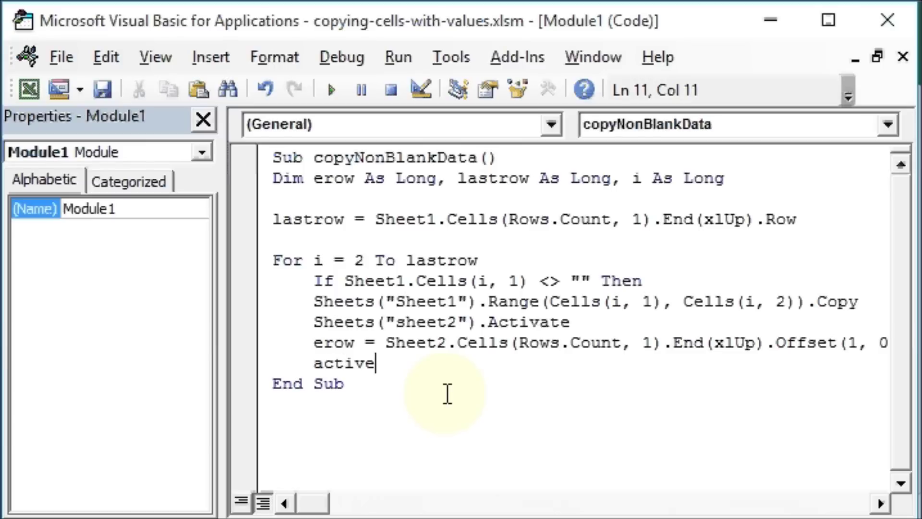
type("shee")
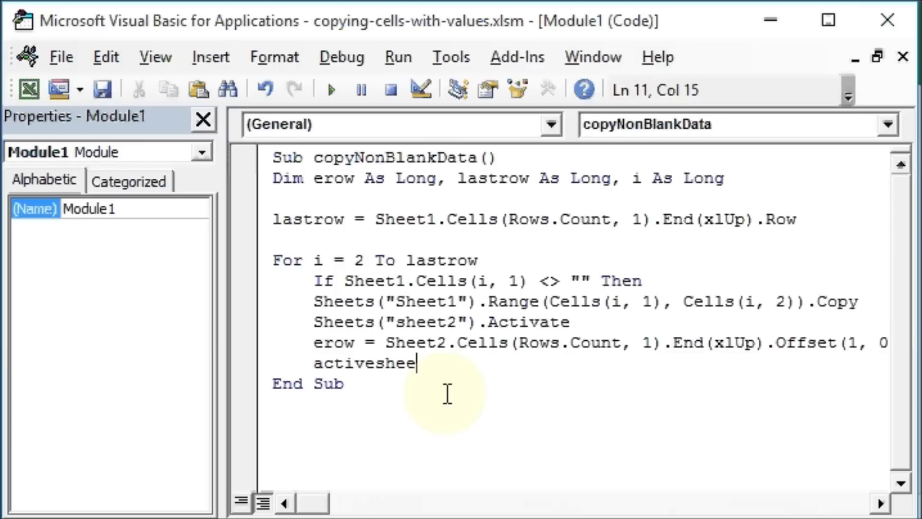
type("t")
type(".pas")
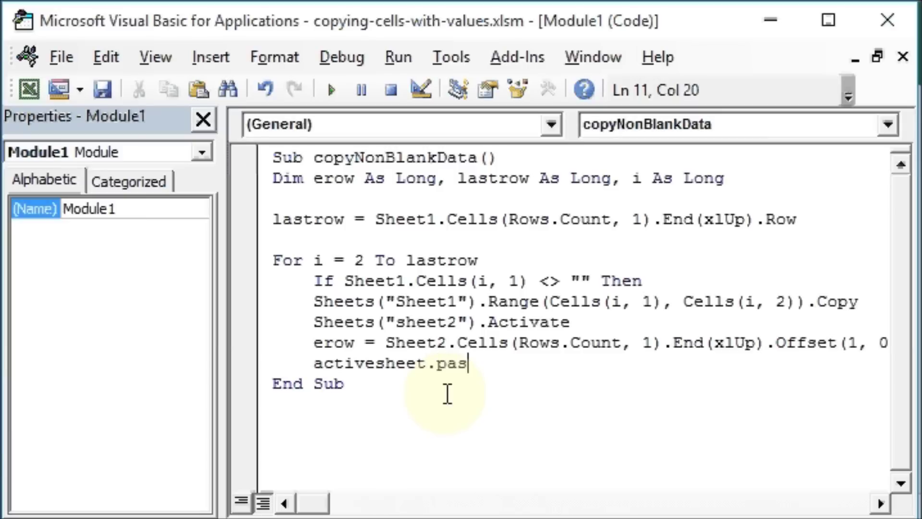
type("te ")
type("desti")
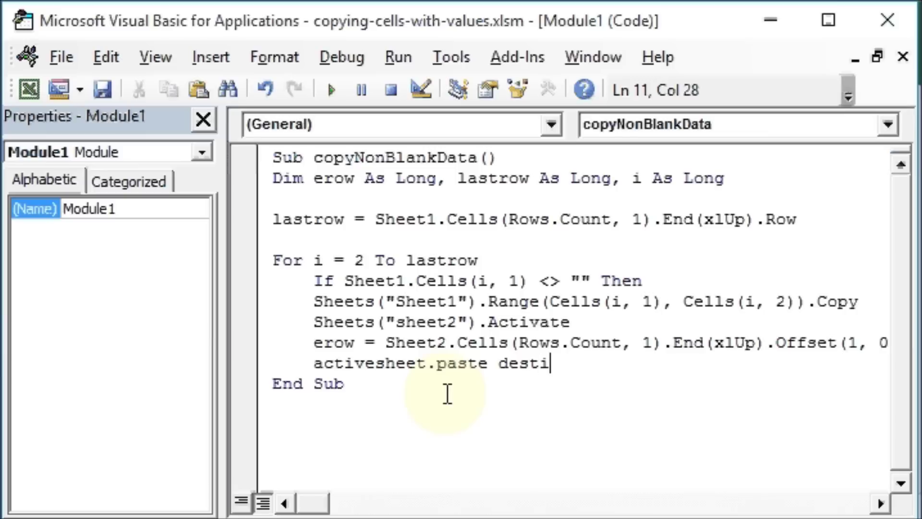
type("natio")
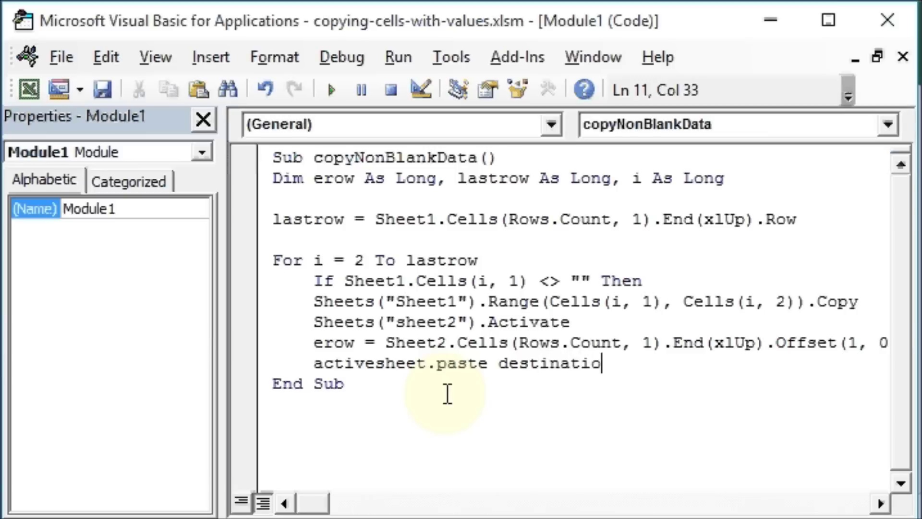
type("n:")
type("=")
type("sh")
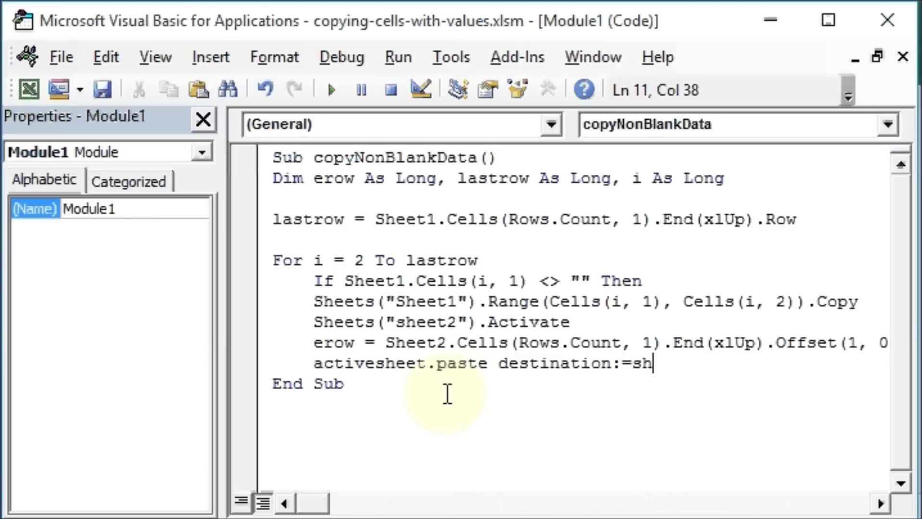
type("eets(")
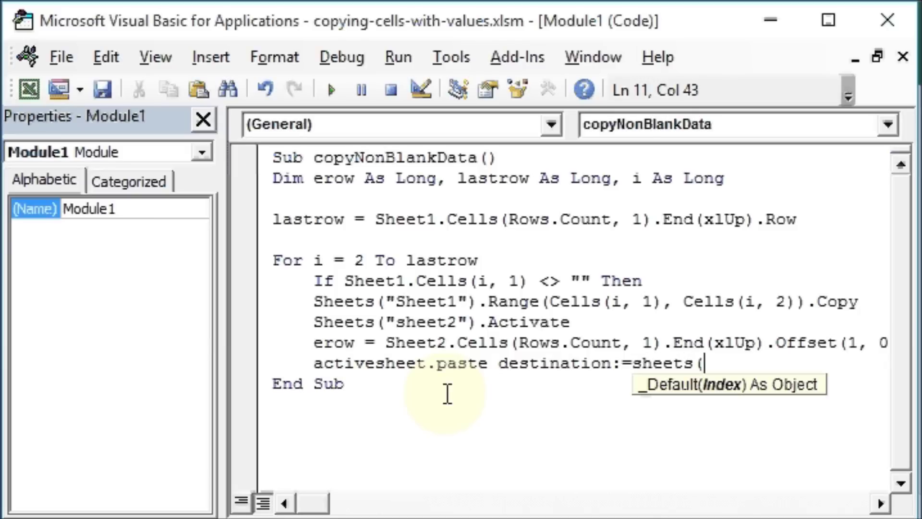
type("\"sheet")
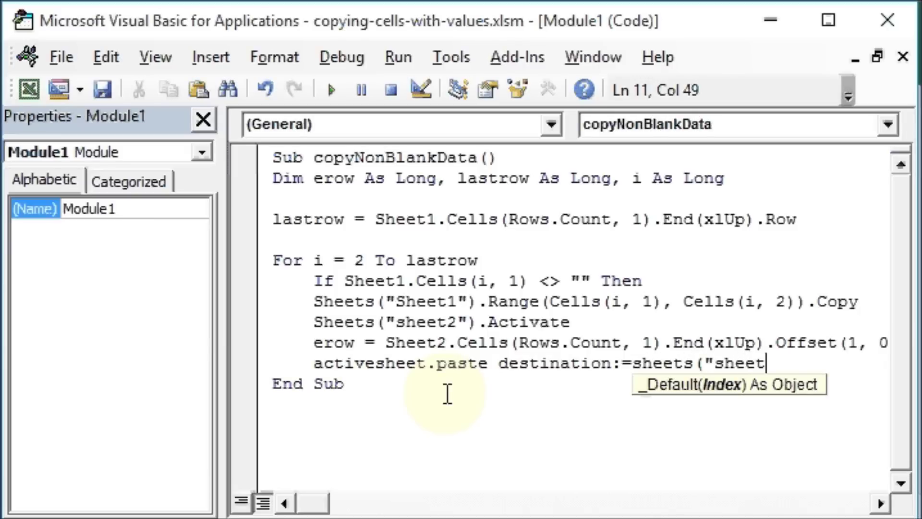
type("2\").r")
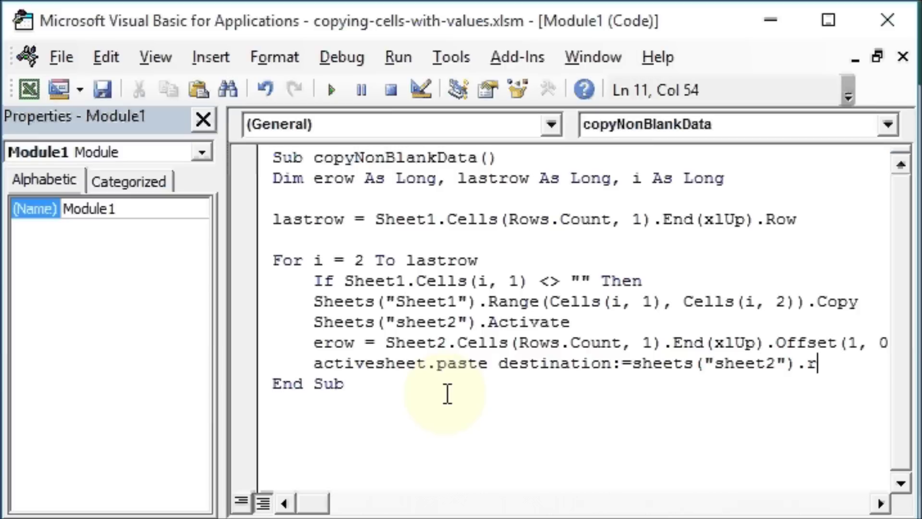
type("ange")
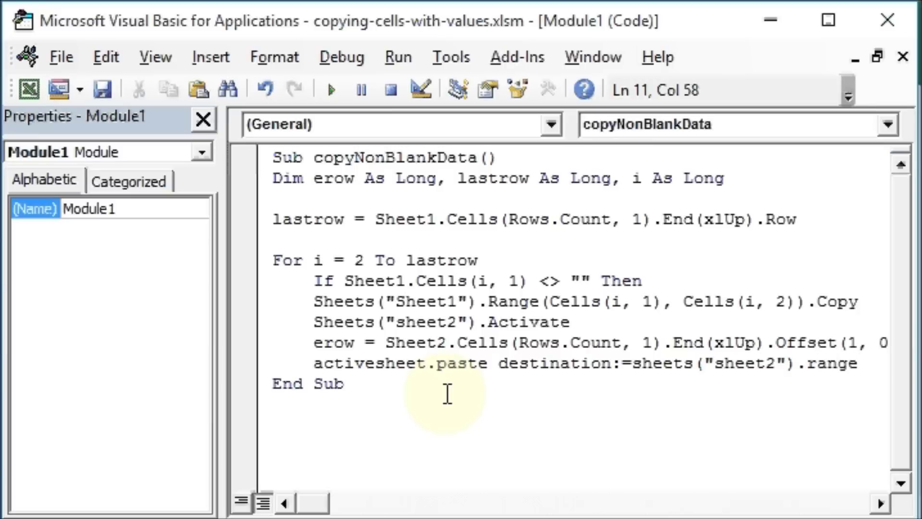
type("(")
type("cells")
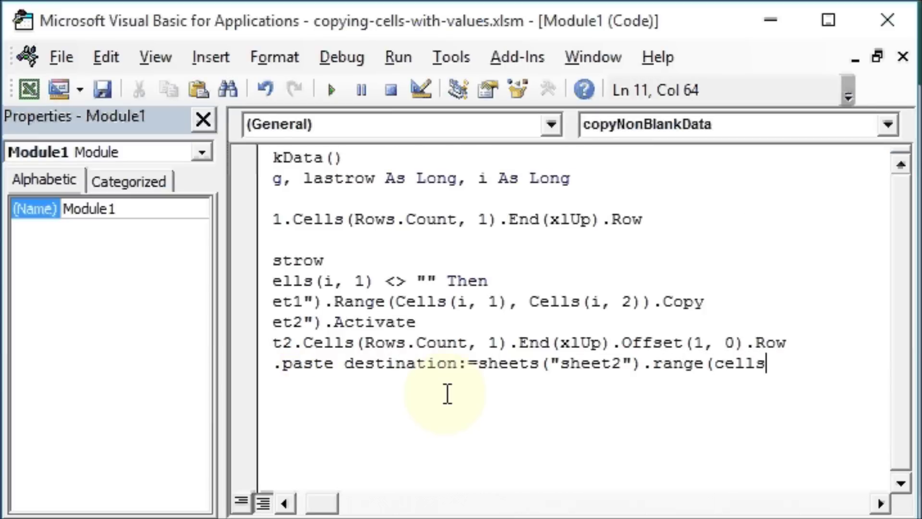
type("(e")
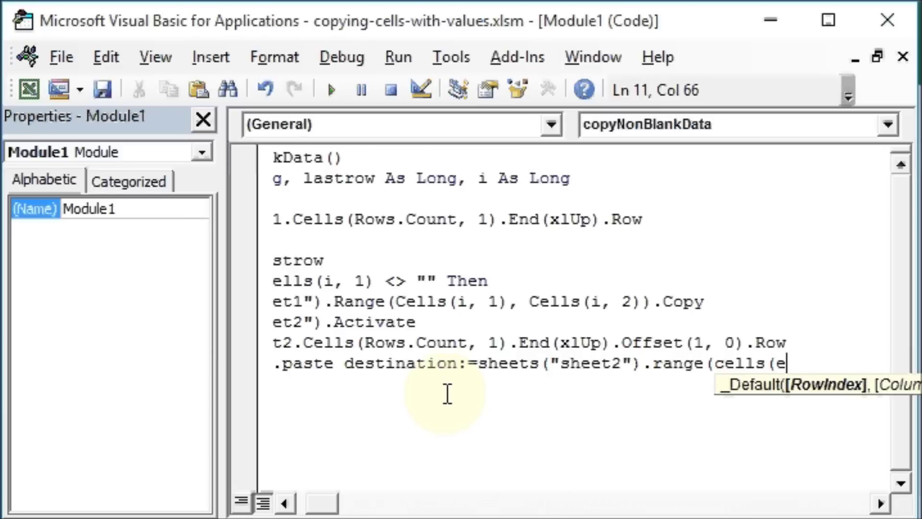
type("row")
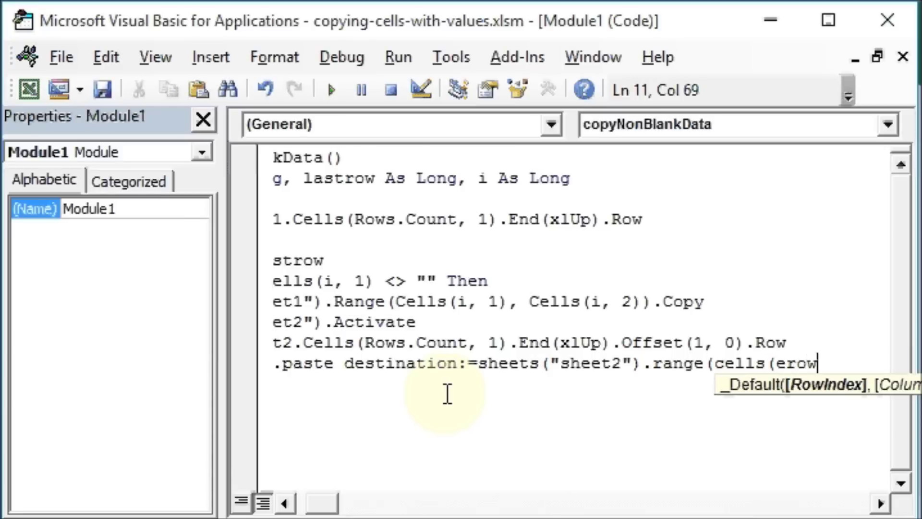
type(",")
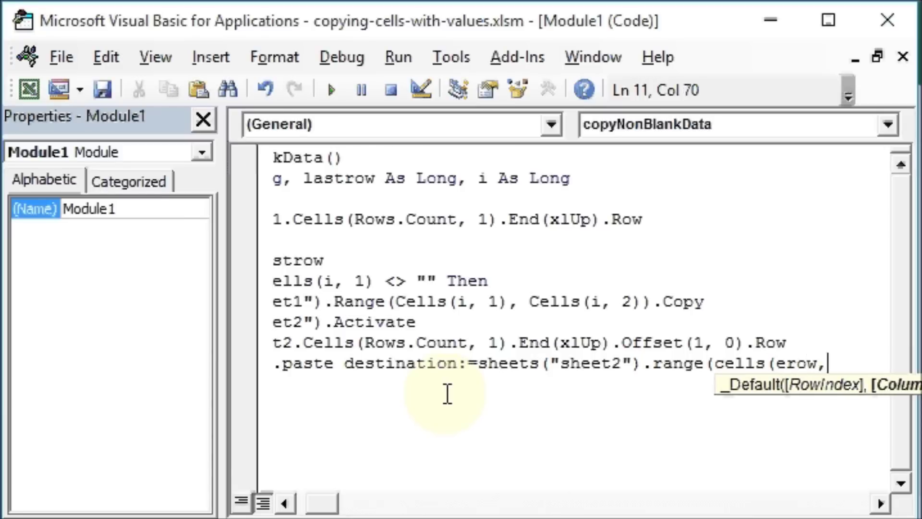
type("1")
type(")")
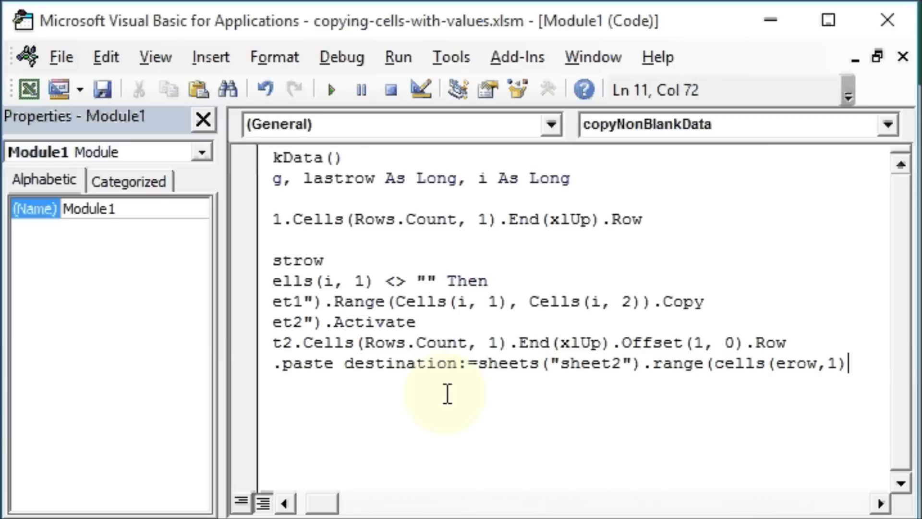
type(",")
type("cells")
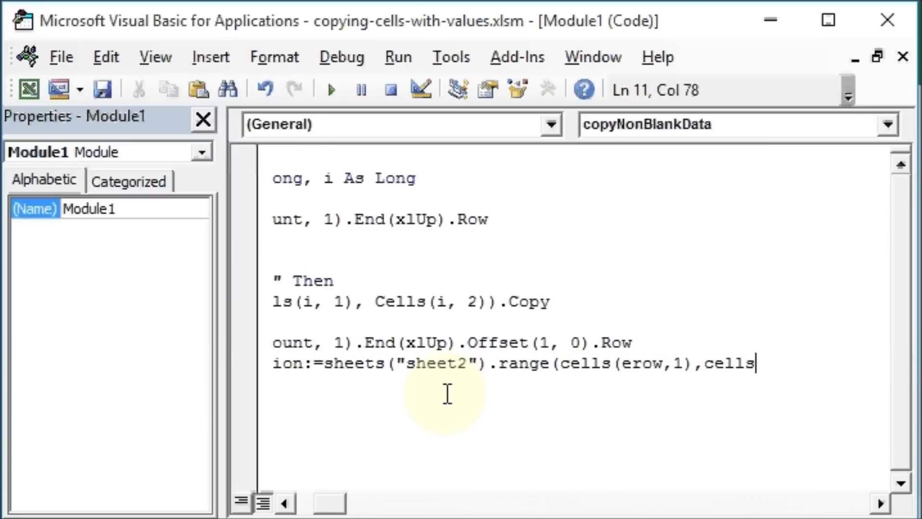
type("(erow")
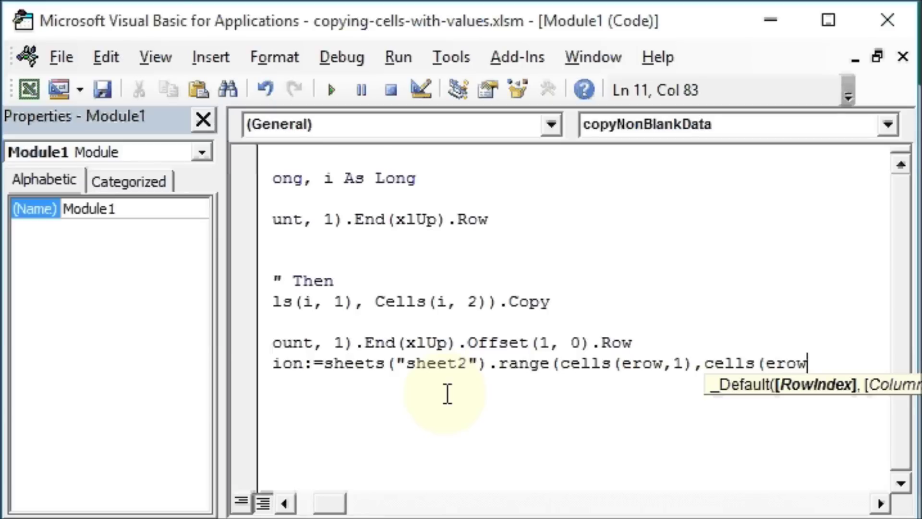
type(",2")
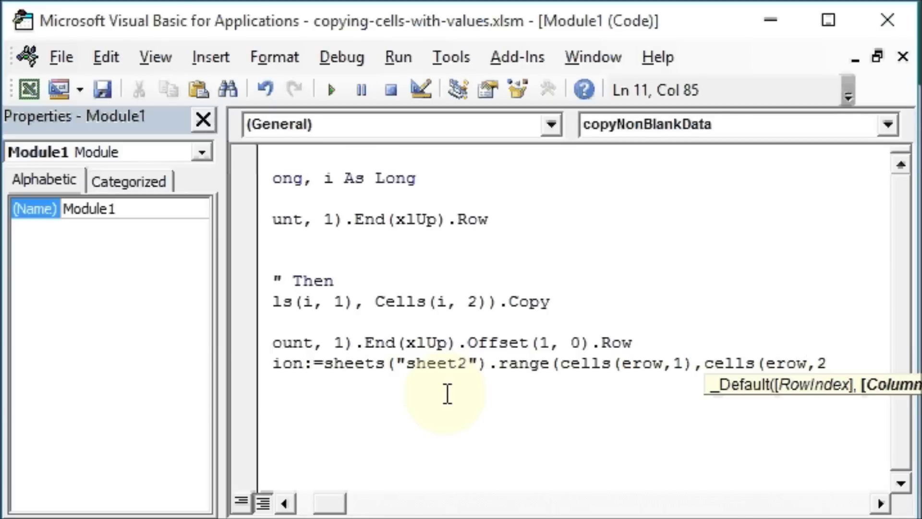
type("))")
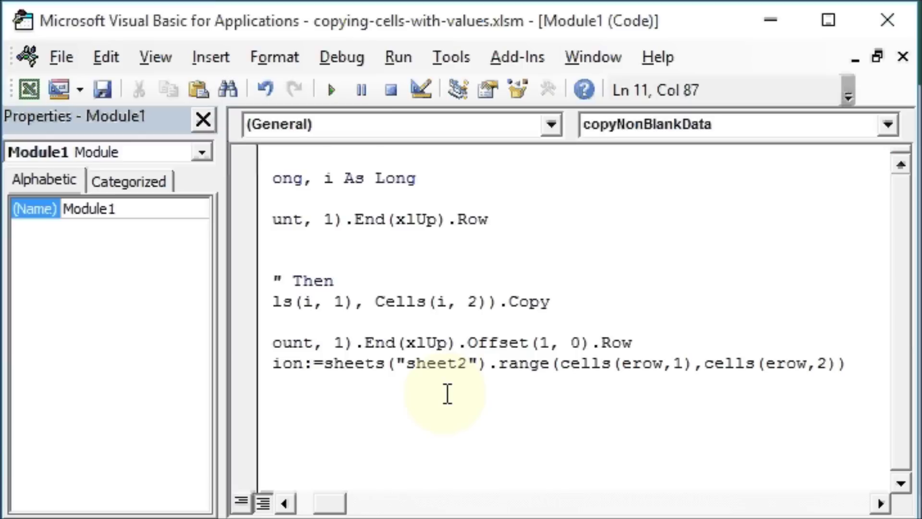
Step: Add ActiveSheet.Paste Destination:=Sheets("sheet2").Range(Cells(erow,1),Cells(erow,2))
key("Return")
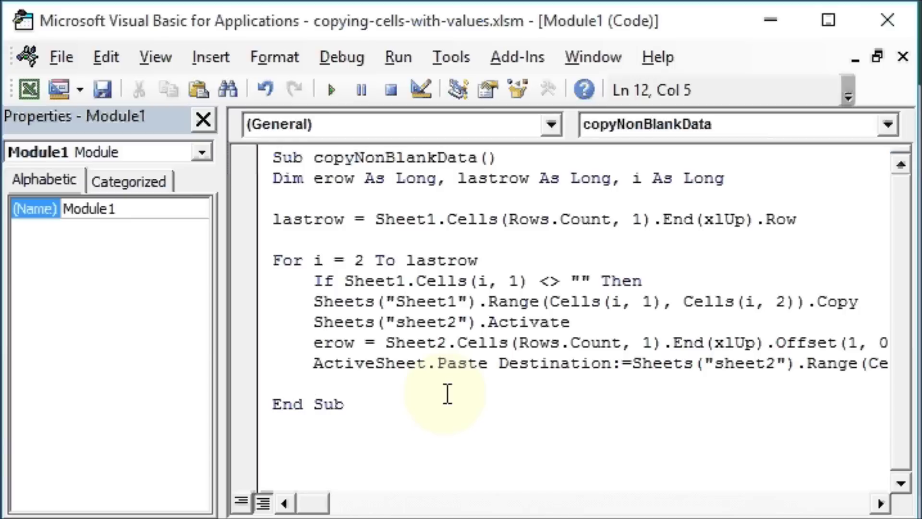
type("s")
type("heets")
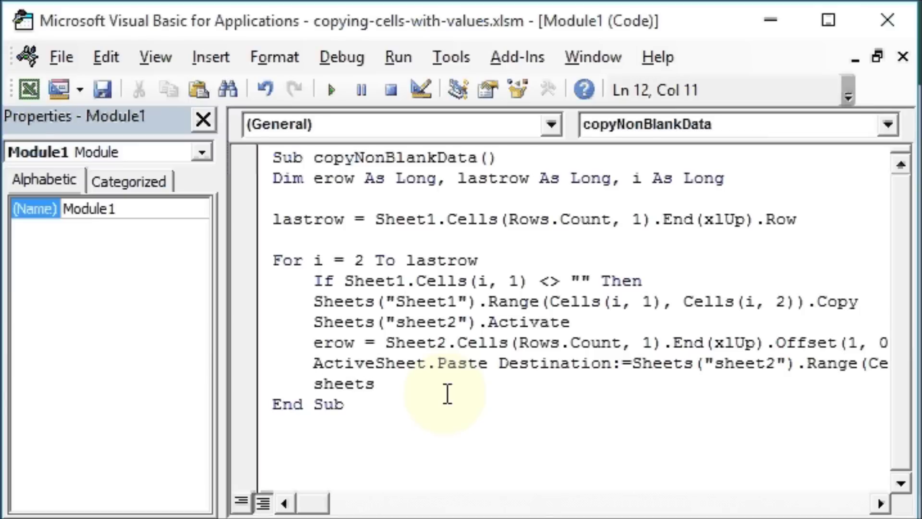
type("(\"")
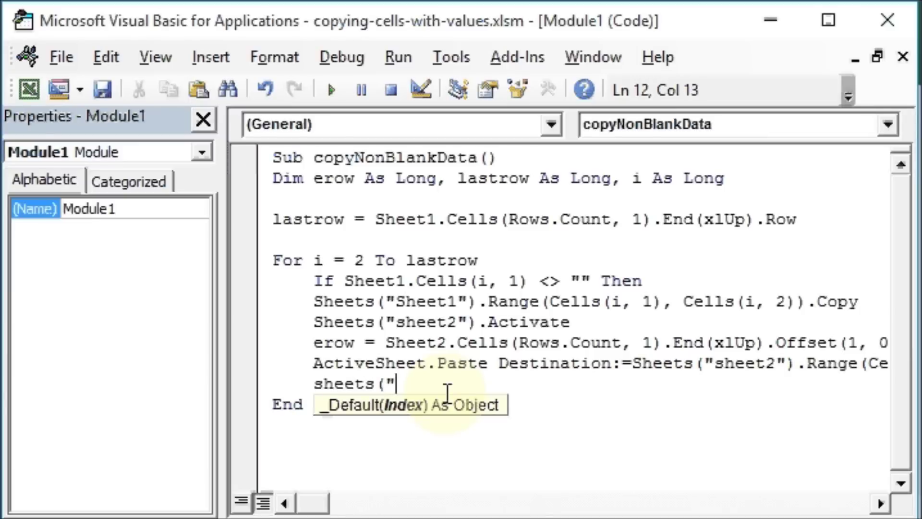
type("sheet1")
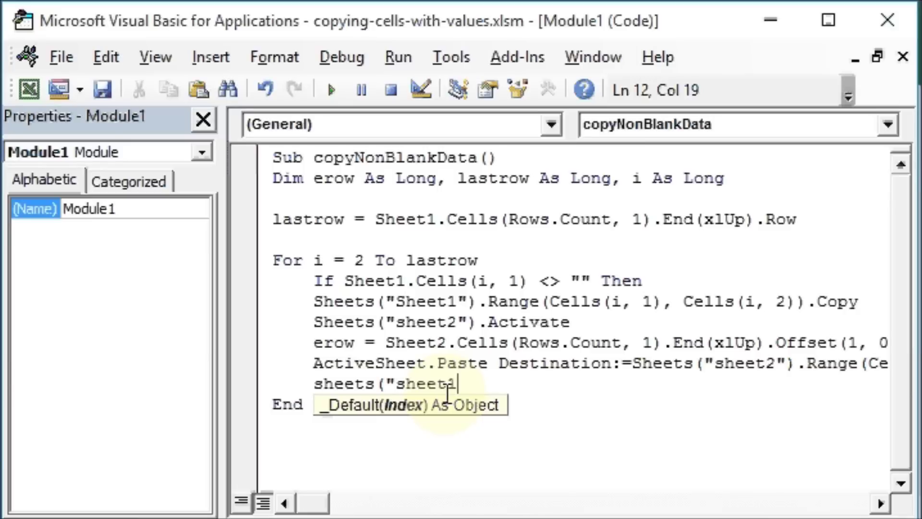
type("\").ac")
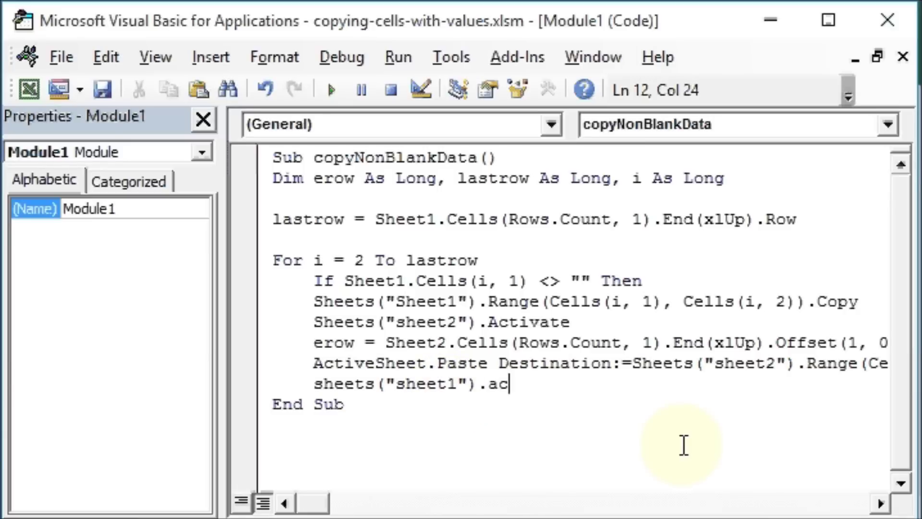
type("tivate")
Step: Add Sheets("sheet1").Activate, then End If and Next i with adjusted indentation
key("Return")
key("BackSpace")
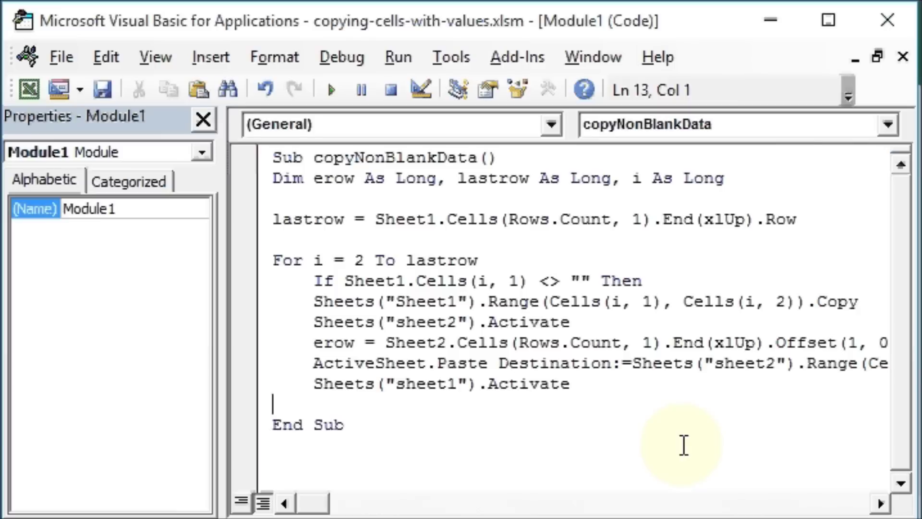
key("Tab")
type("end ")
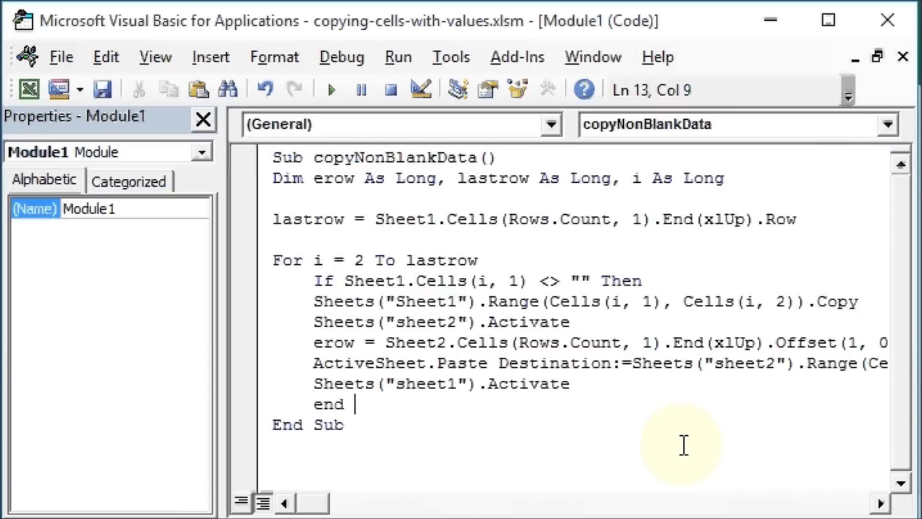
type("if")
key("Return")
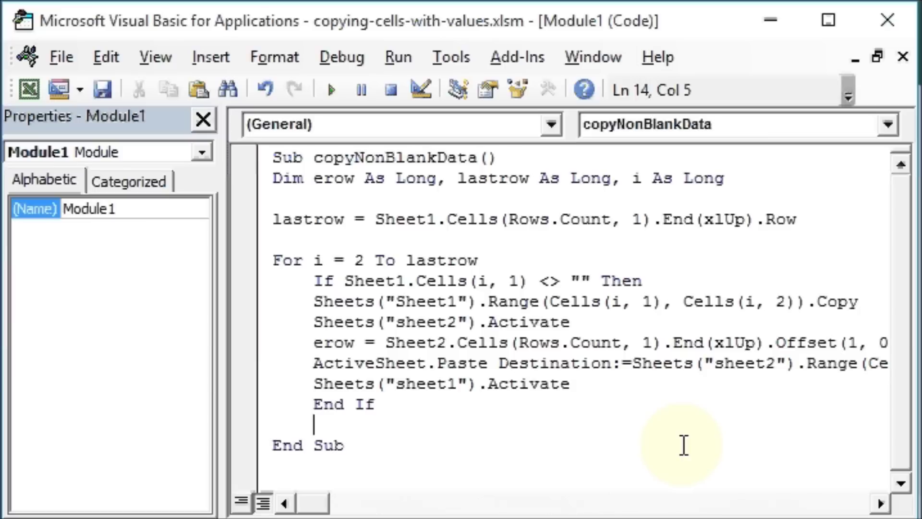
key("BackSpace")
type("next ")
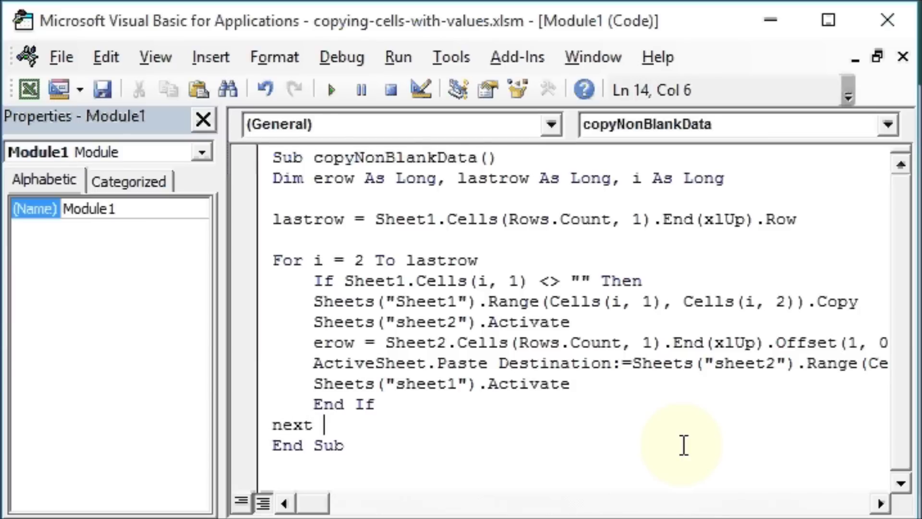
type("i")
key("Return")
key("Return")
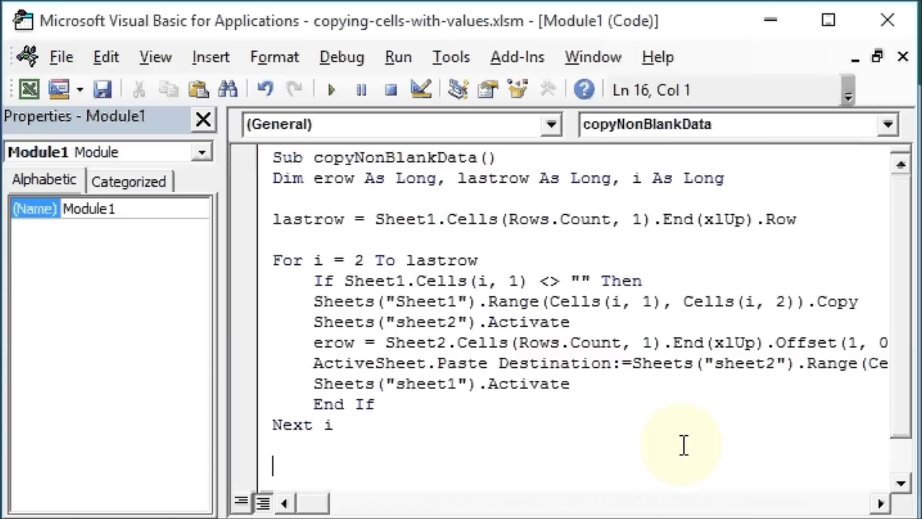
type("appli")
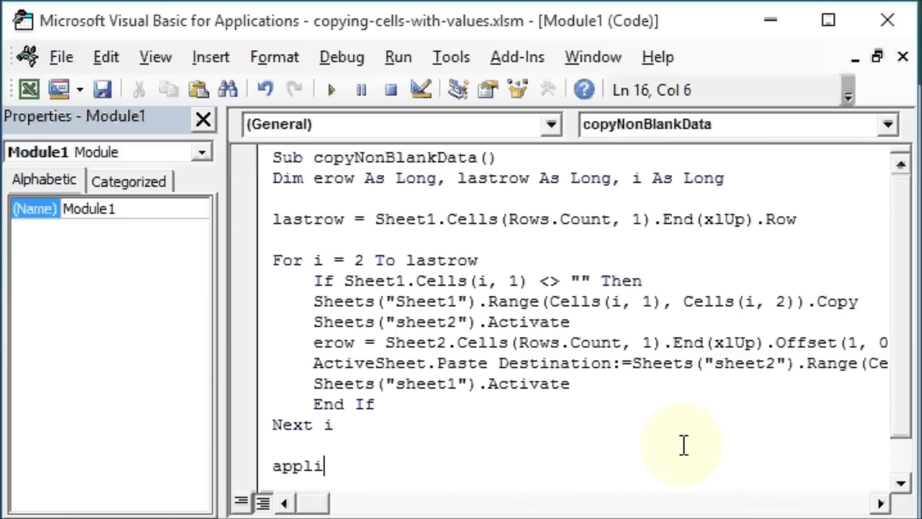
type("catio")
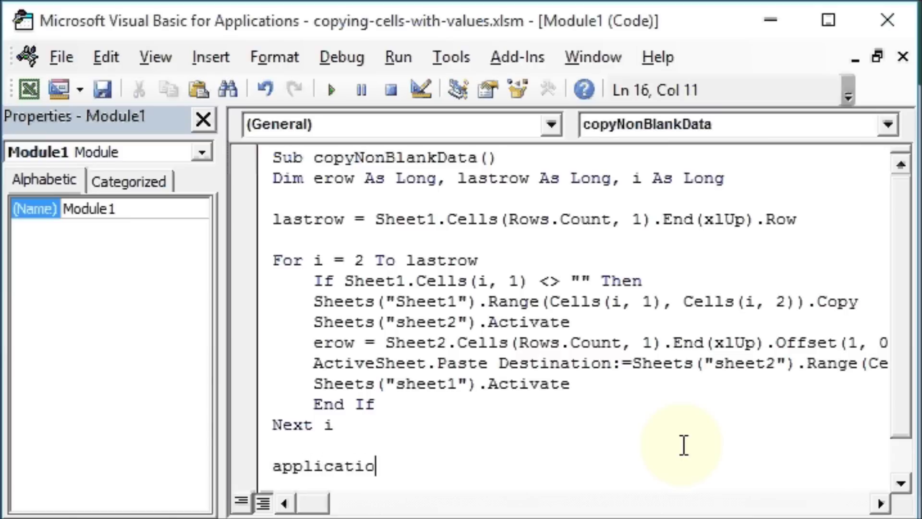
type("n.")
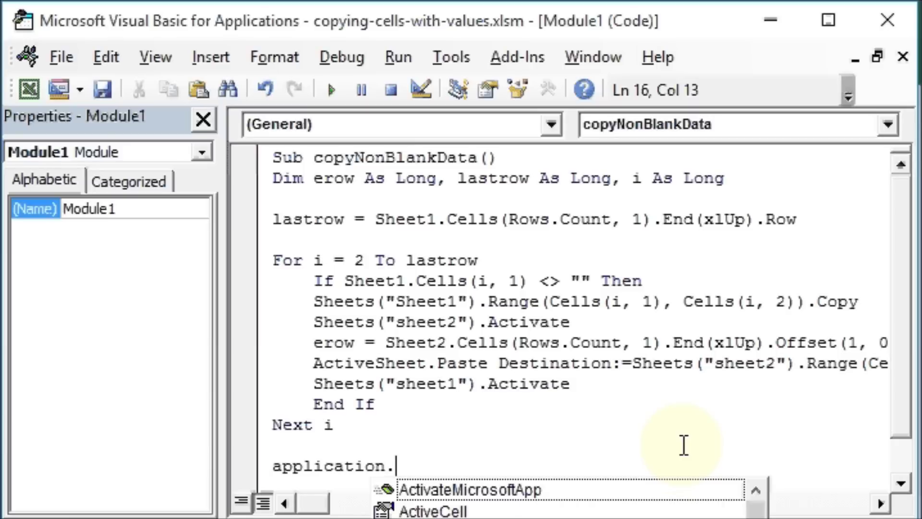
type("cut")
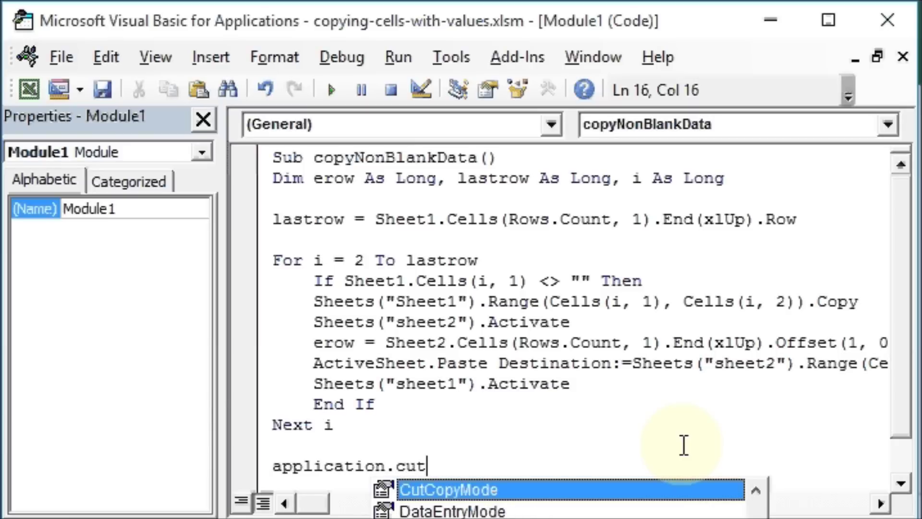
Step: Add the line Application.CutCopyMode = False after Next i, before End Sub
key("Tab")
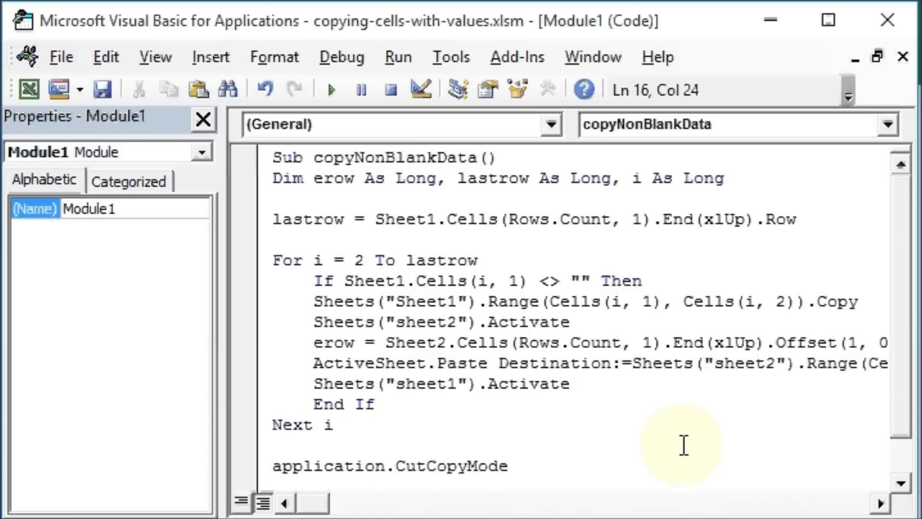
type("=fa")
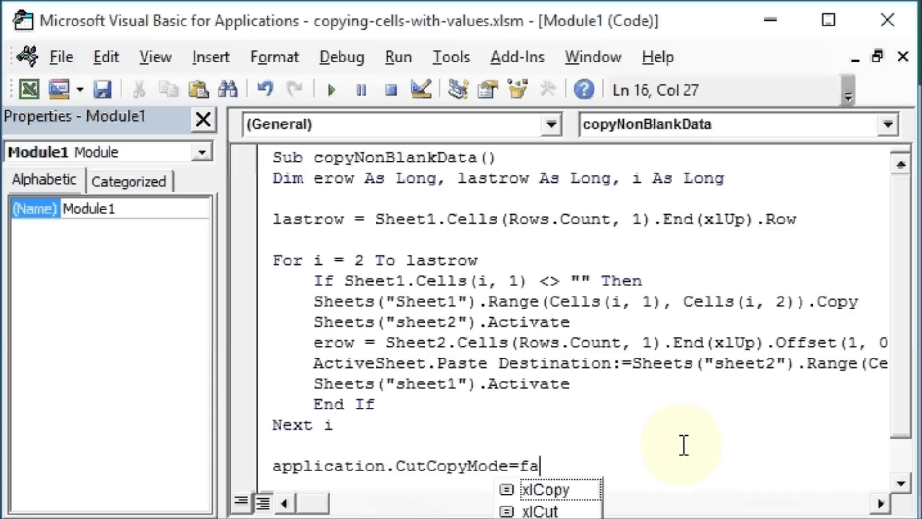
type("lse")
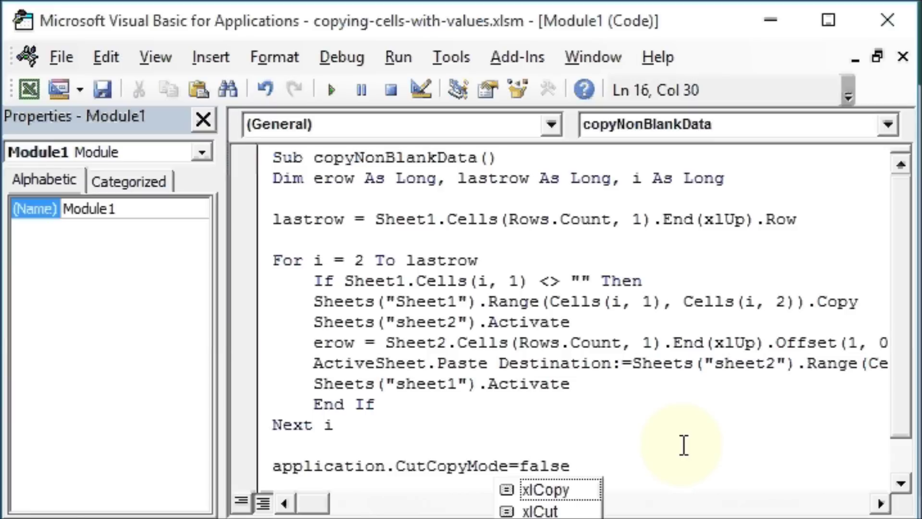
key("Return")
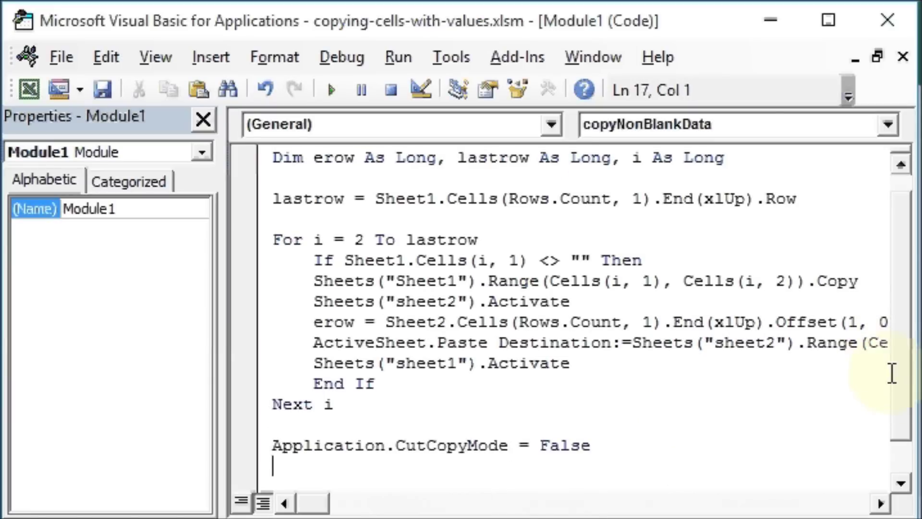
scroll(900, 361, "down", 2)
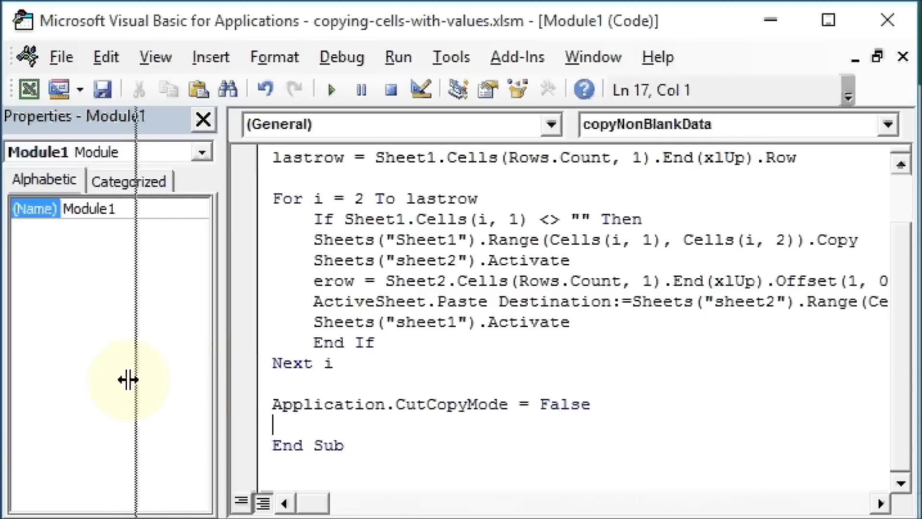
Step: Collapse the Properties panel and scroll sideways to read the paste line ending Cells(erow, 2))
left_click_drag(219, 382, 110, 378)
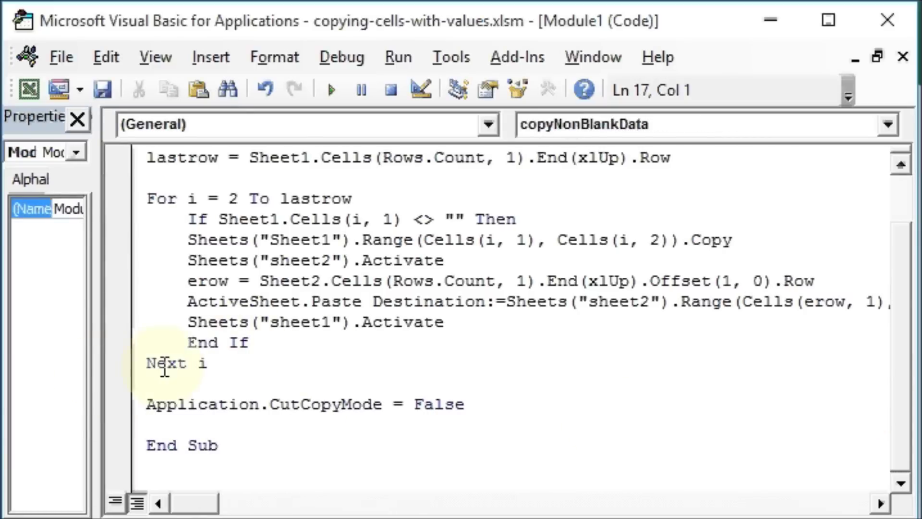
left_click_drag(105, 400, 37, 382)
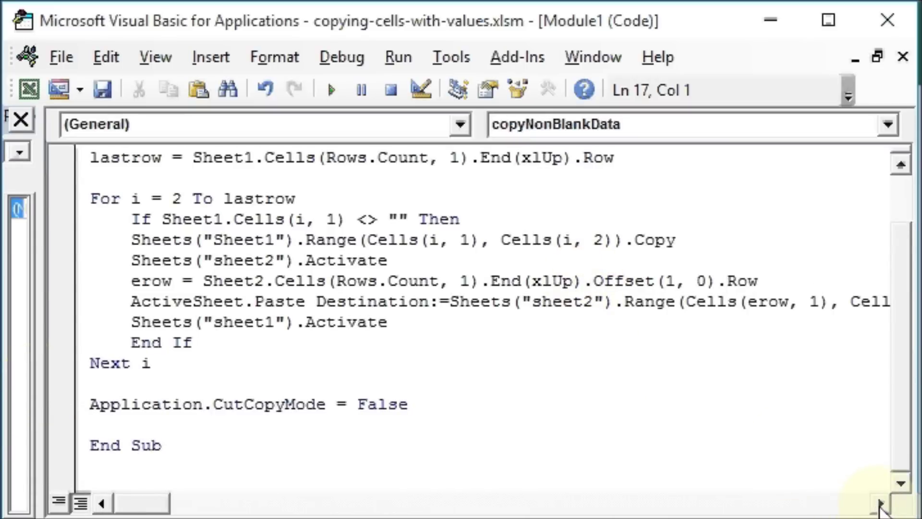
left_click(882, 504)
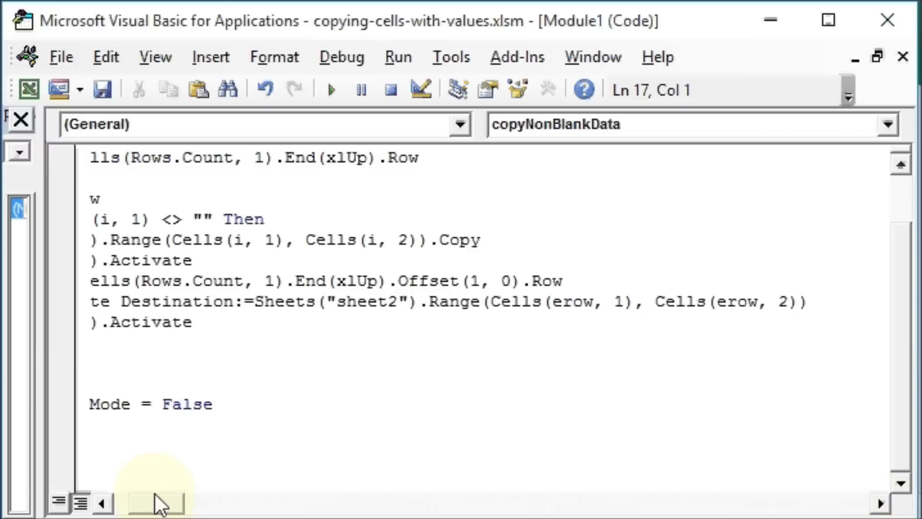
left_click(101, 505)
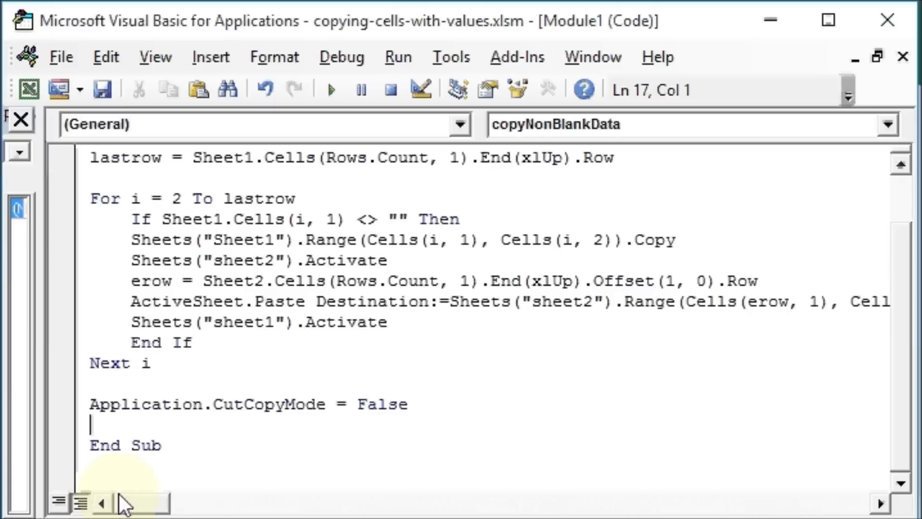
Step: Run copyNonBlankData from inside the procedure with Run Sub/UserForm, then return to Excel
left_click(270, 280)
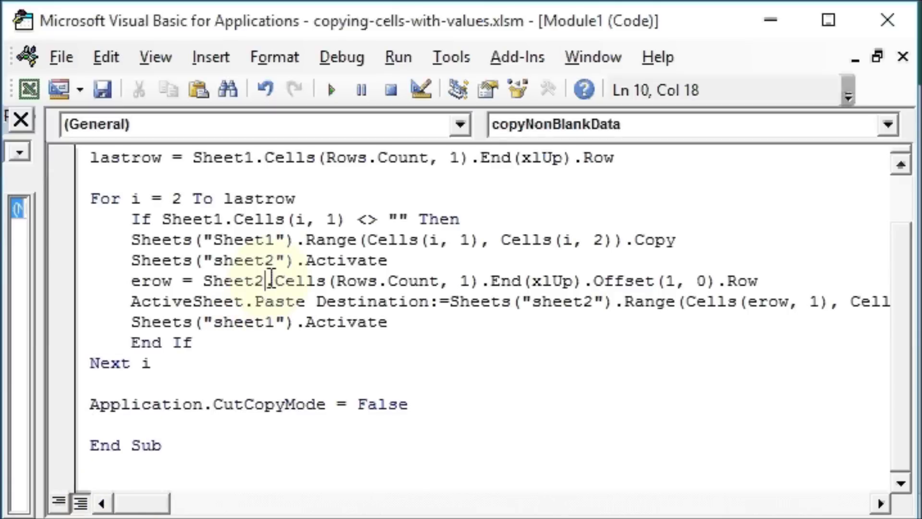
left_click(105, 90)
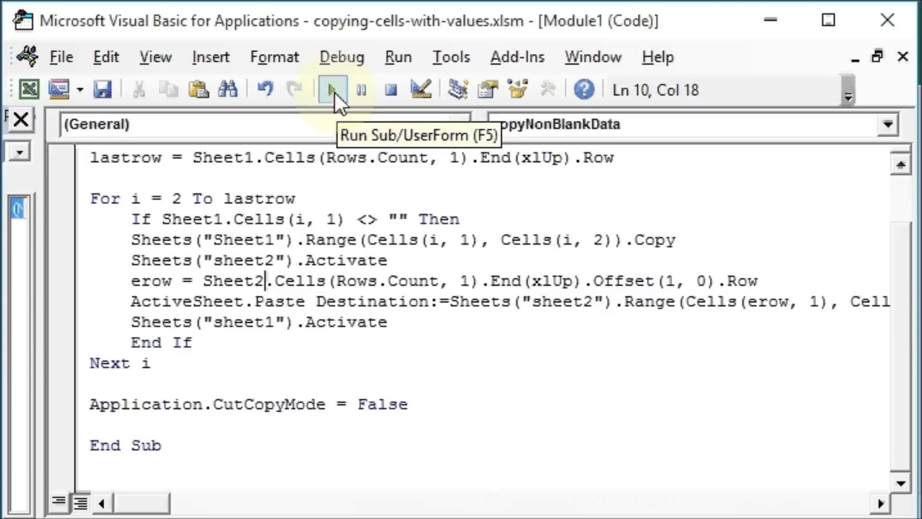
left_click(333, 91)
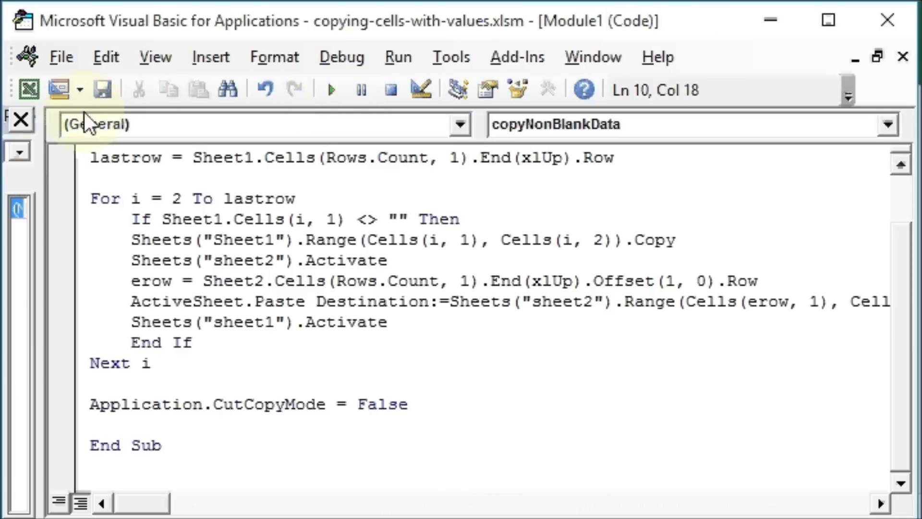
left_click(28, 91)
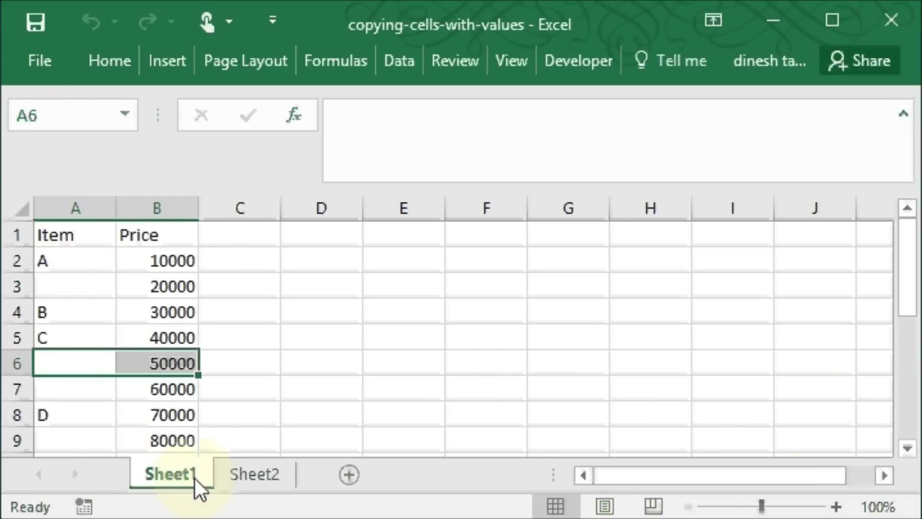
Step: Compare both sheets, delete Sheet2's copied rows A2:B8, then select cell D5 on Sheet1
left_click(247, 472)
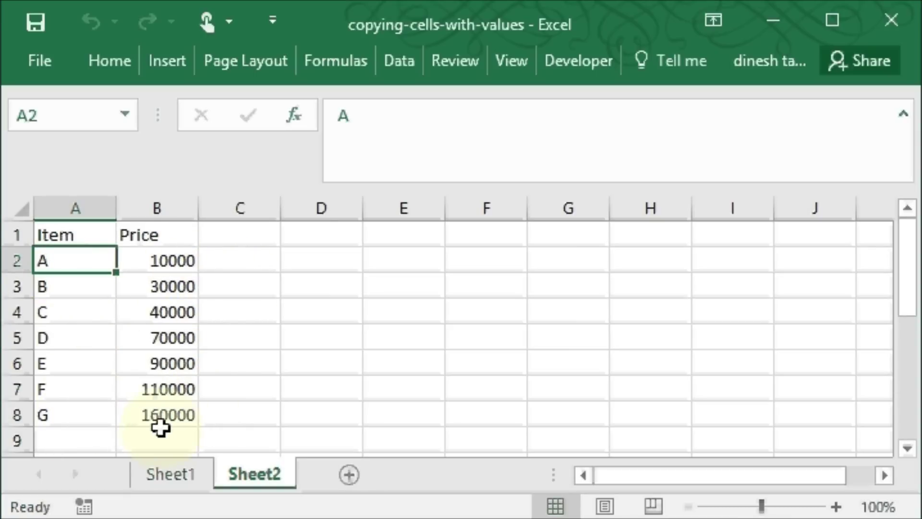
left_click(171, 474)
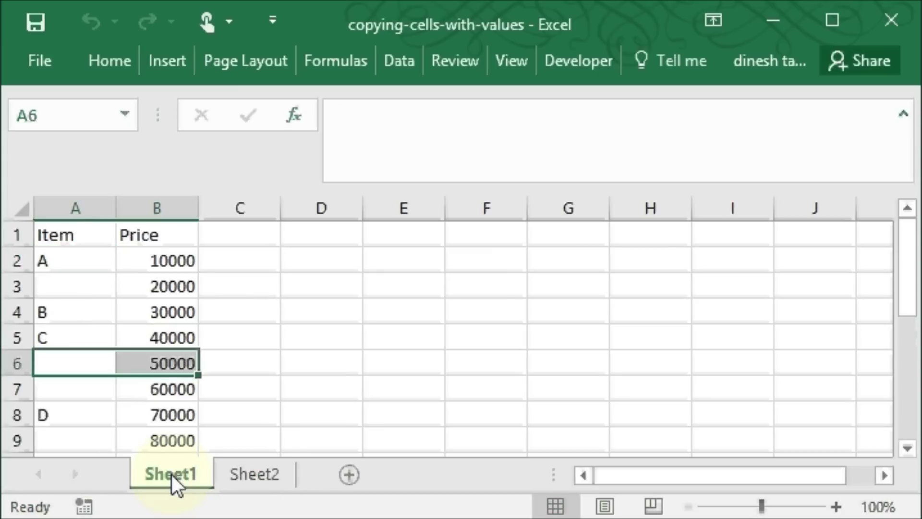
left_click(255, 474)
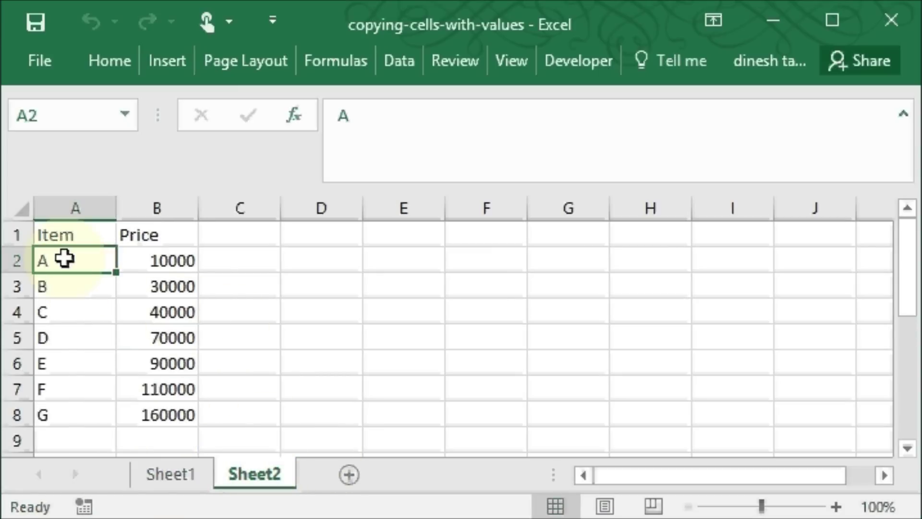
left_click_drag(65, 261, 176, 410)
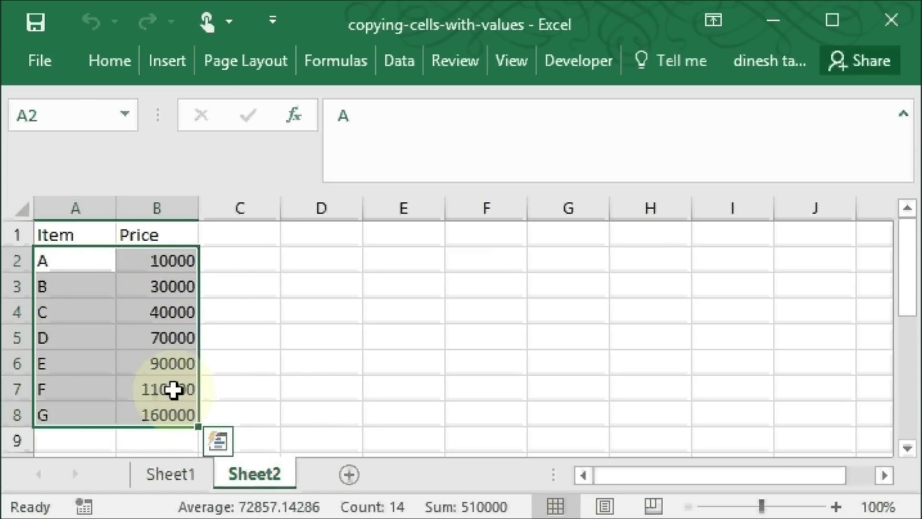
key("Delete")
left_click(176, 477)
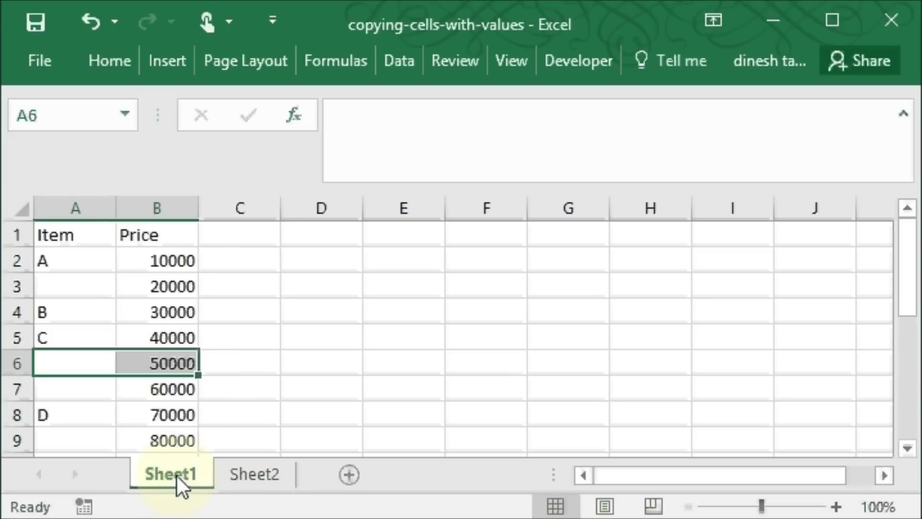
left_click(322, 345)
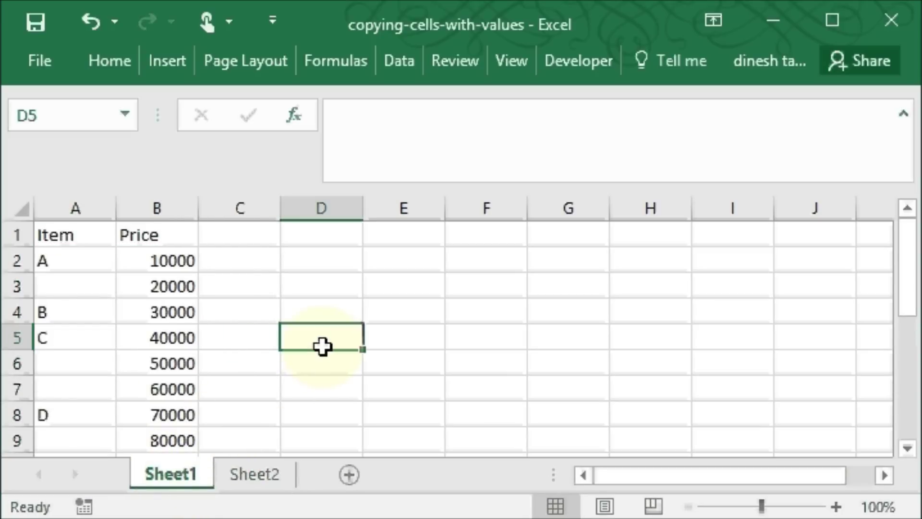
Step: Insert a Form Controls button from the Developer tab, drawing it over D3:F4
left_click(586, 63)
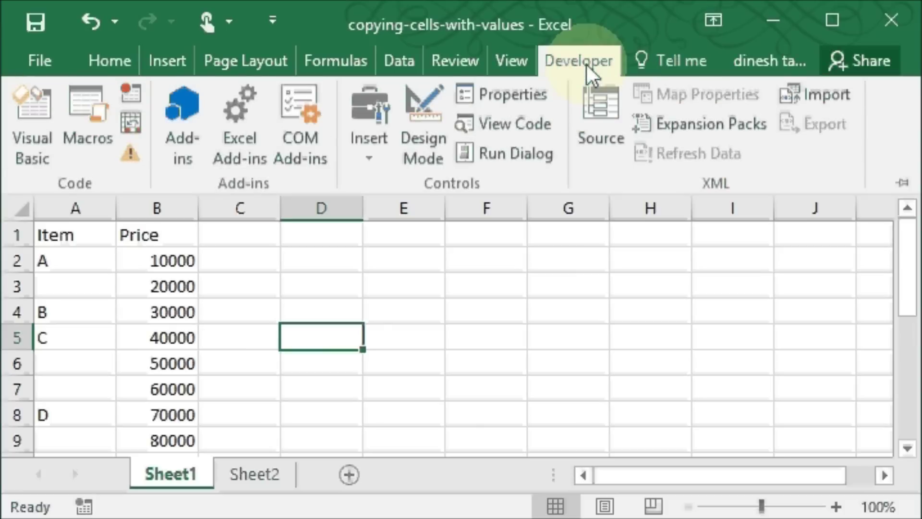
left_click(374, 159)
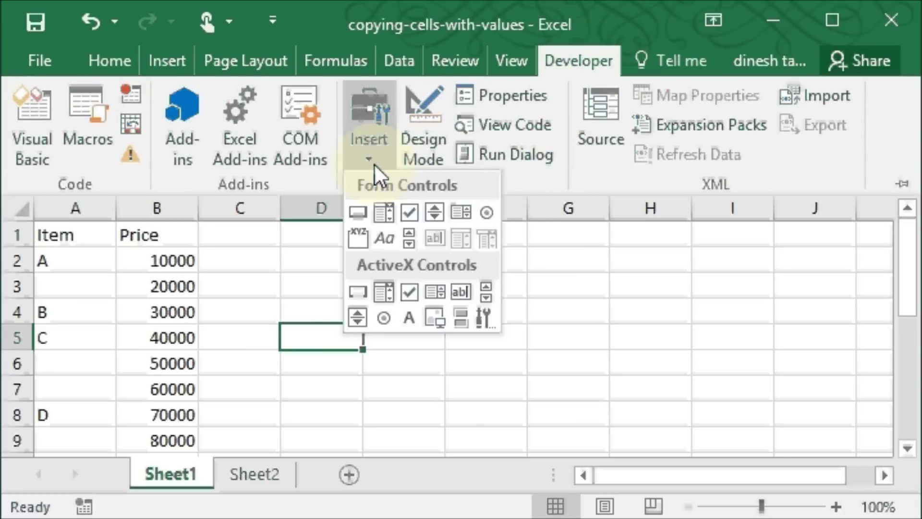
left_click(358, 212)
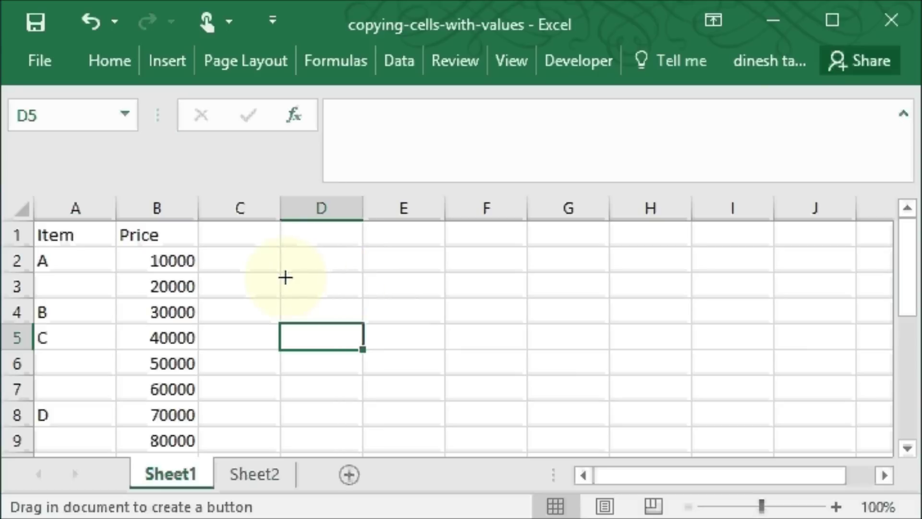
left_click_drag(300, 276, 518, 323)
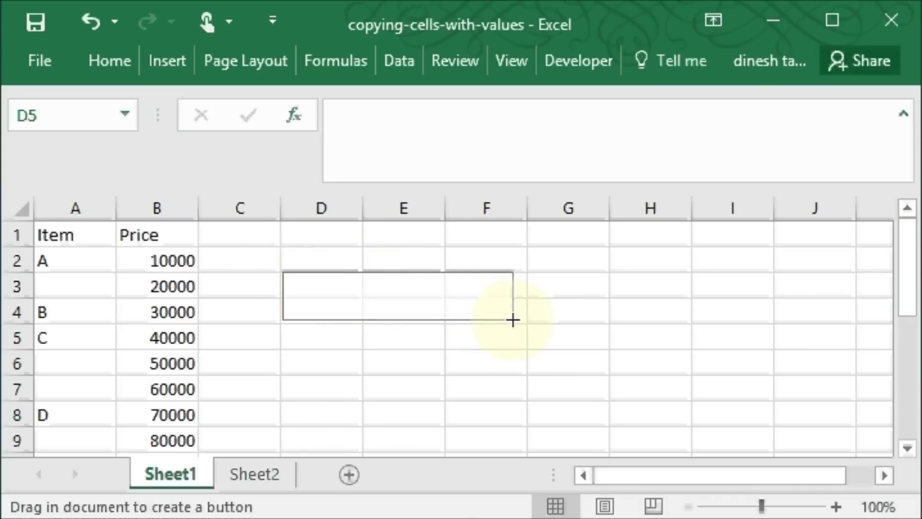
Step: Assign the copyNonBlankData macro to Button 2 in the Assign Macro dialog
left_click_drag(519, 324, 526, 328)
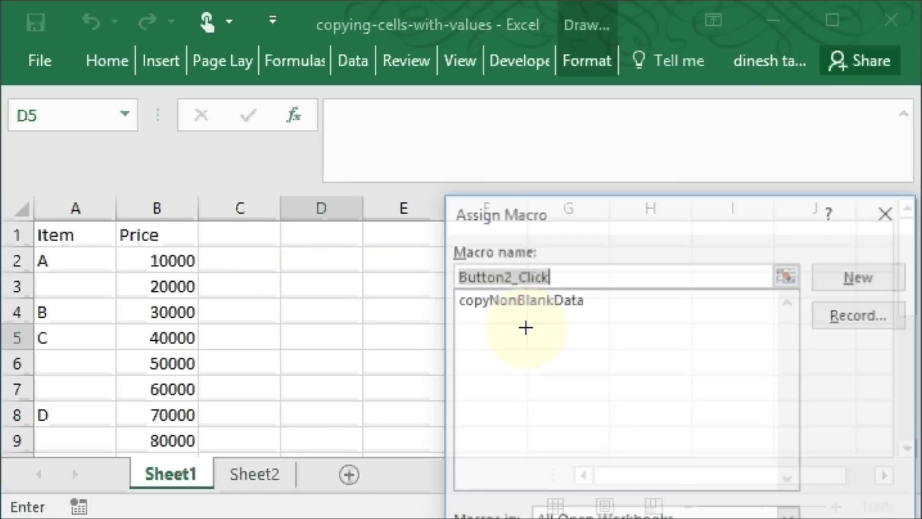
left_click_drag(585, 217, 492, 62)
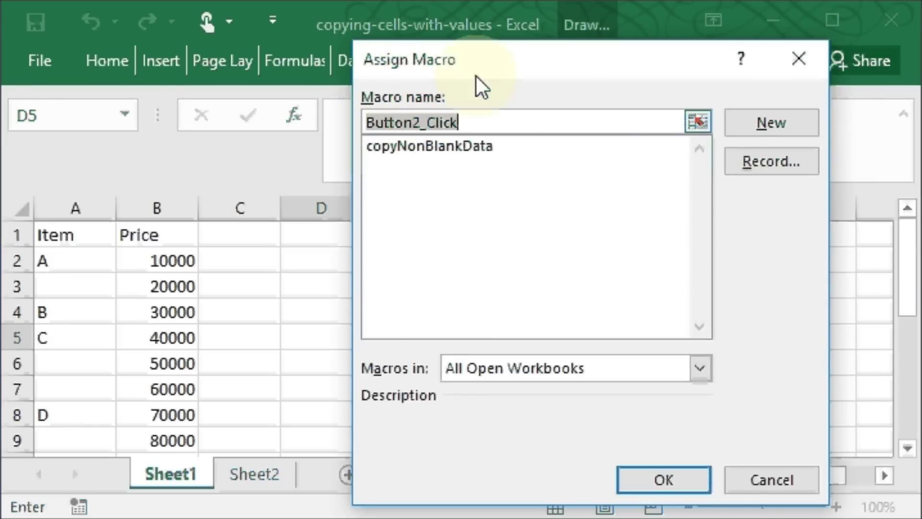
mouse_move(504, 59)
left_mouse_down()
mouse_move(568, 48)
mouse_move(425, 72)
mouse_move(435, 71)
left_mouse_up()
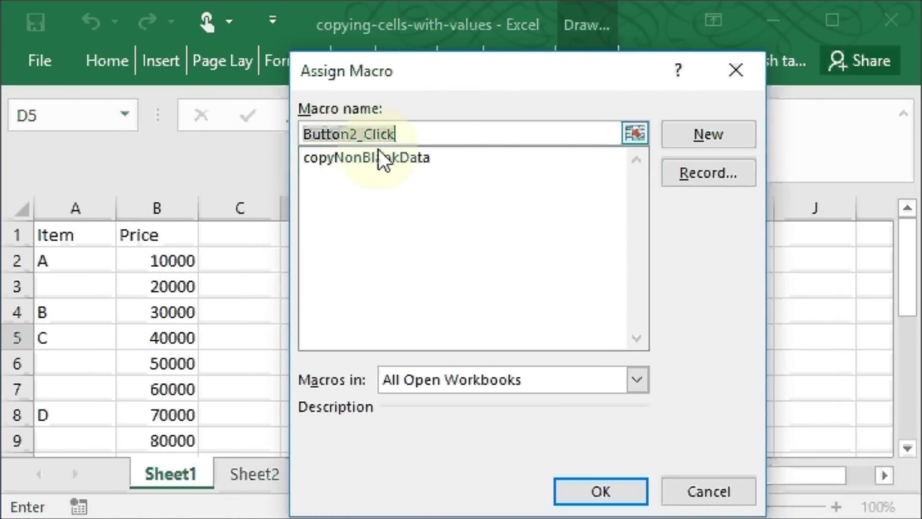
left_click(352, 157)
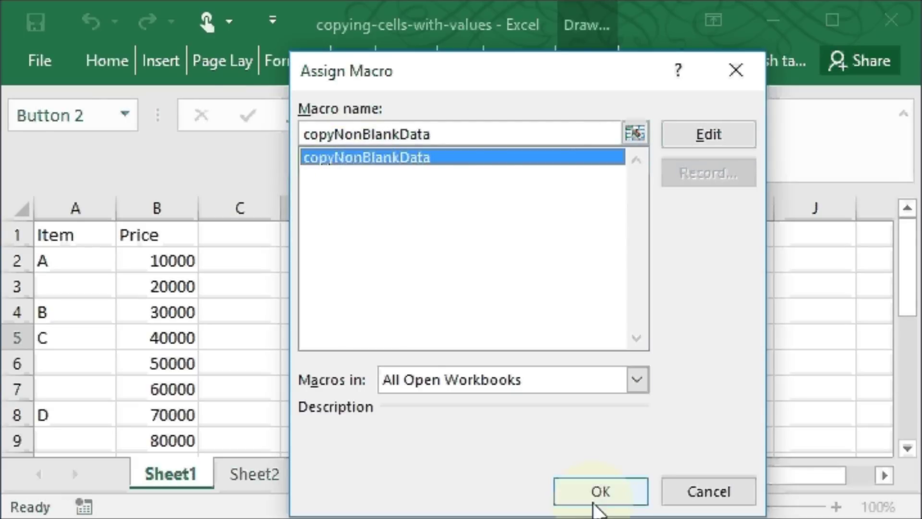
left_click(601, 485)
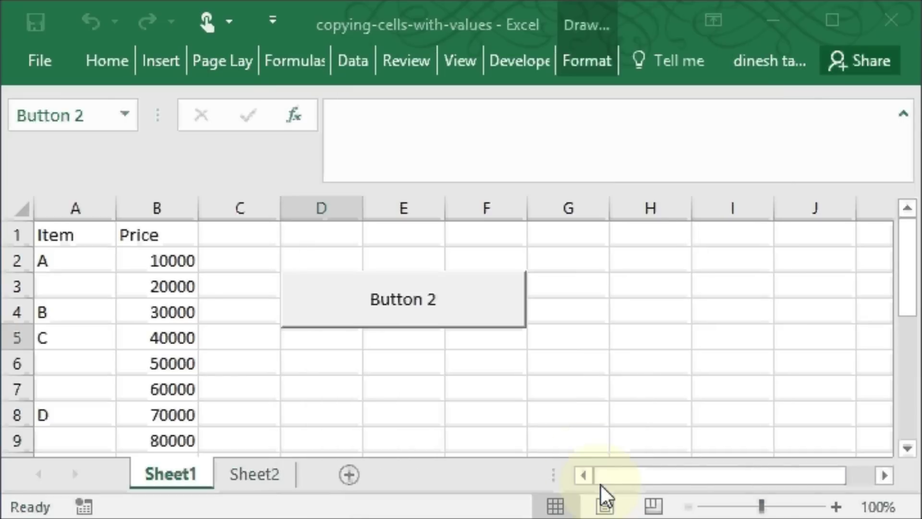
Step: Change the 'Button 2' caption to 'Copy Non Blank Data to Sheet2' and widen the button
left_click(370, 300)
left_click(375, 302)
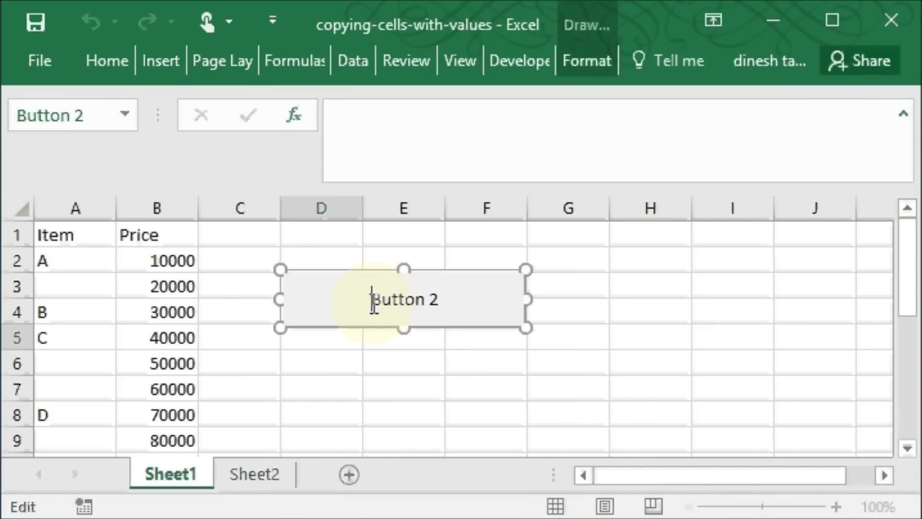
key("Delete")
key("Delete")
key("Delete")
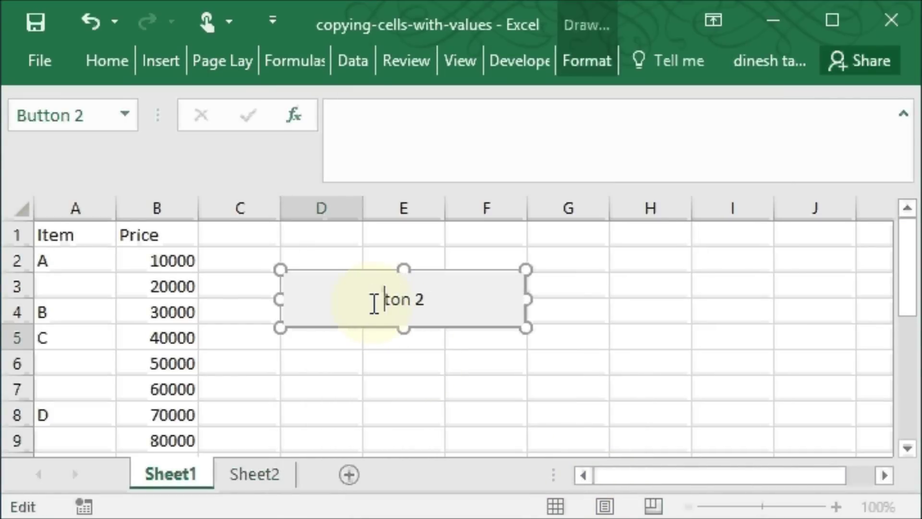
key("Delete")
key("Delete")
key("Delete")
type("Cop")
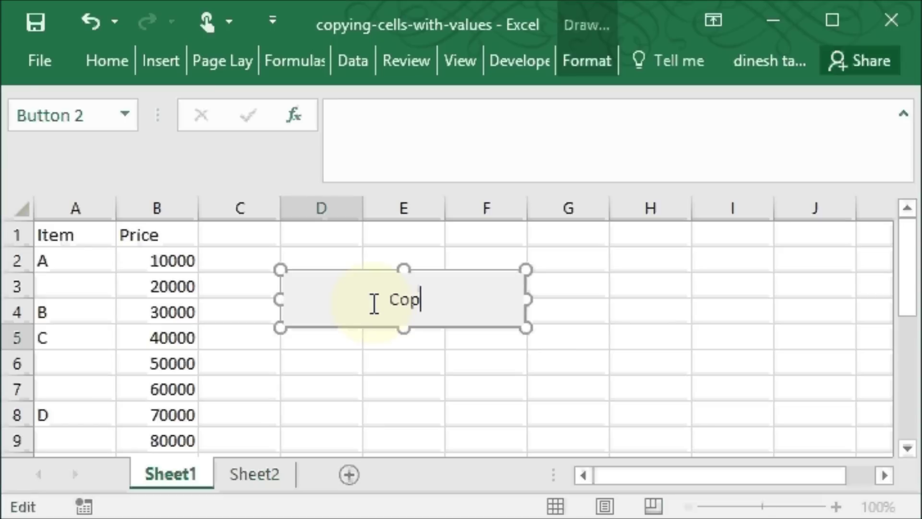
type("y Non ")
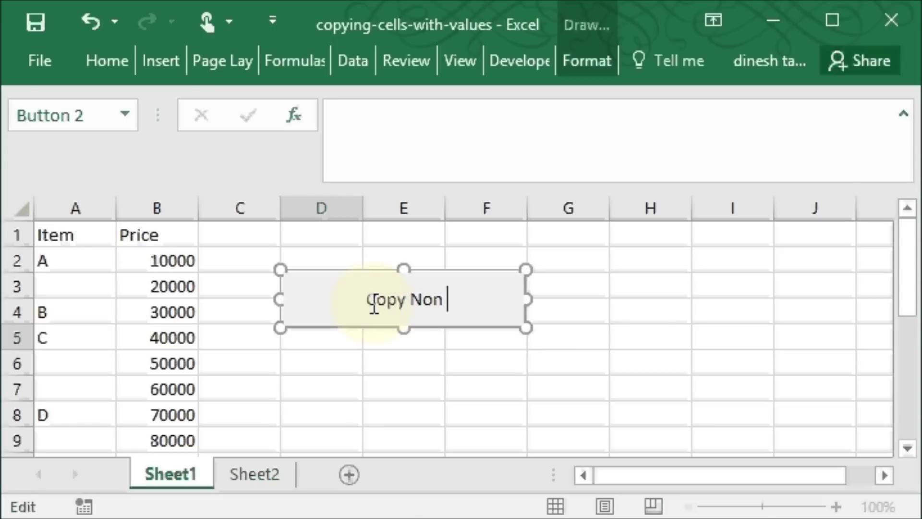
type("Blank ")
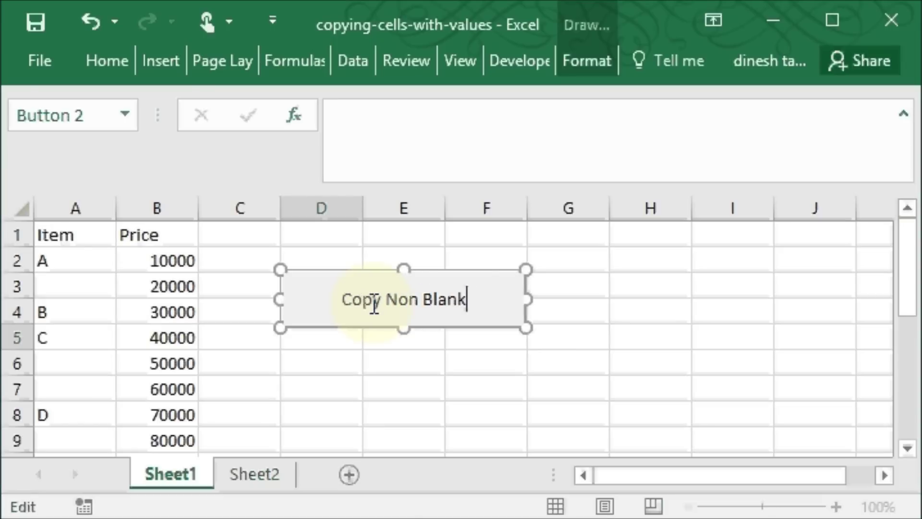
type("Data ")
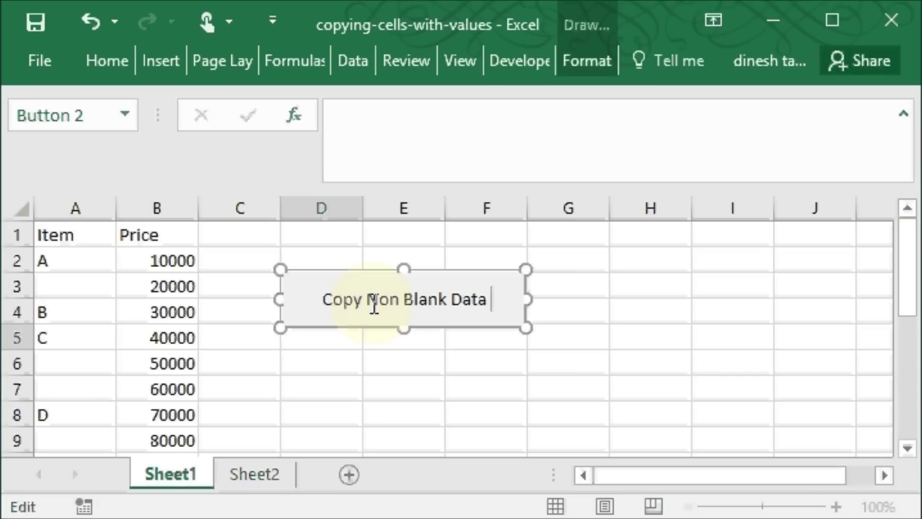
type("to Sh")
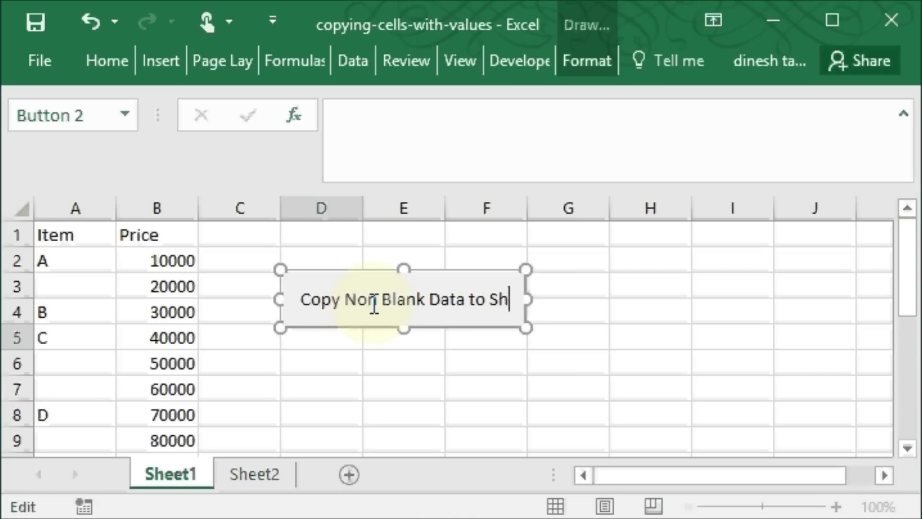
type("eet2")
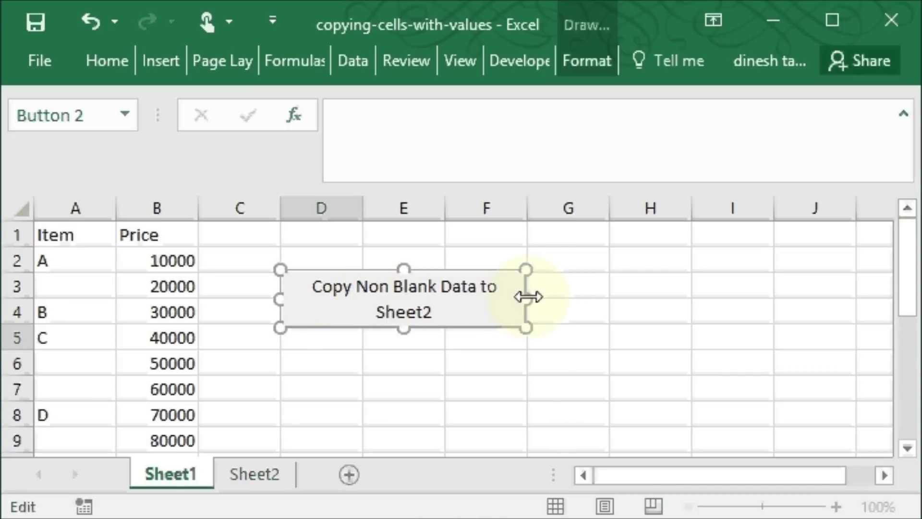
left_click_drag(528, 296, 609, 297)
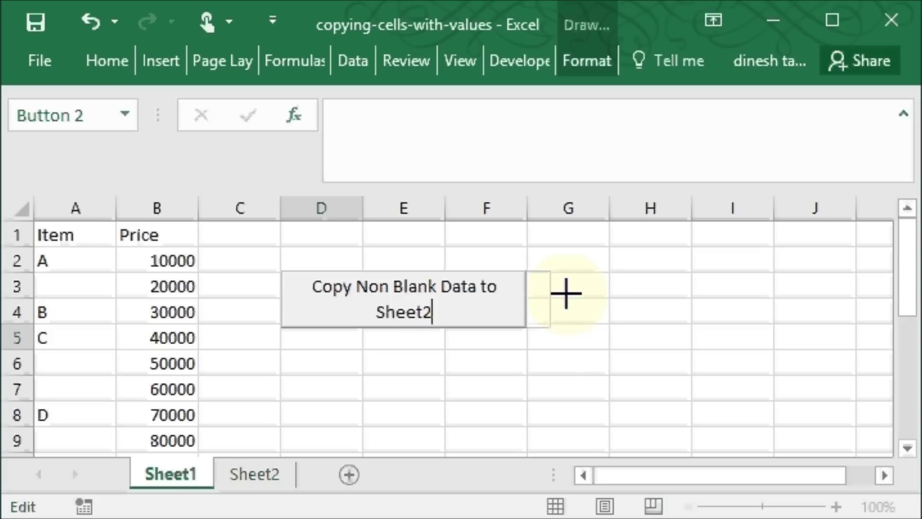
left_click(374, 385)
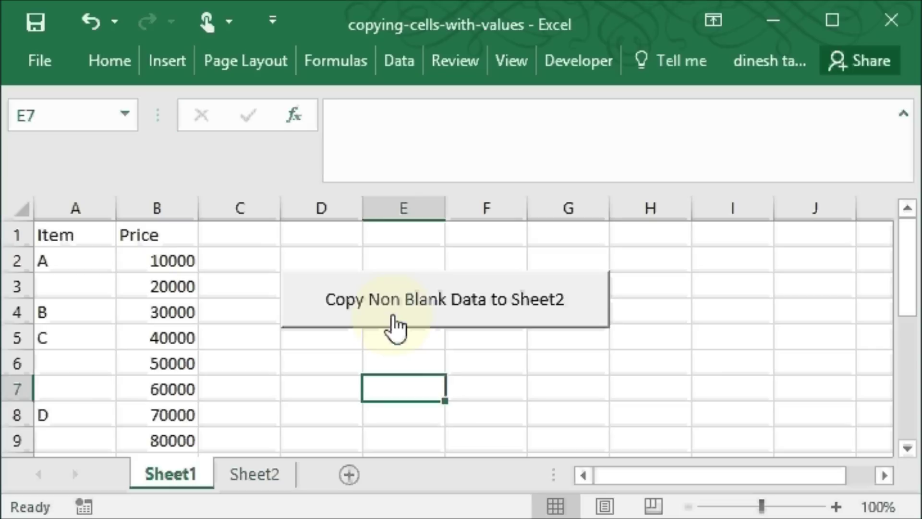
Step: Run the macro from the new button and check Sheet2 for items A–G with prices
left_click(397, 317)
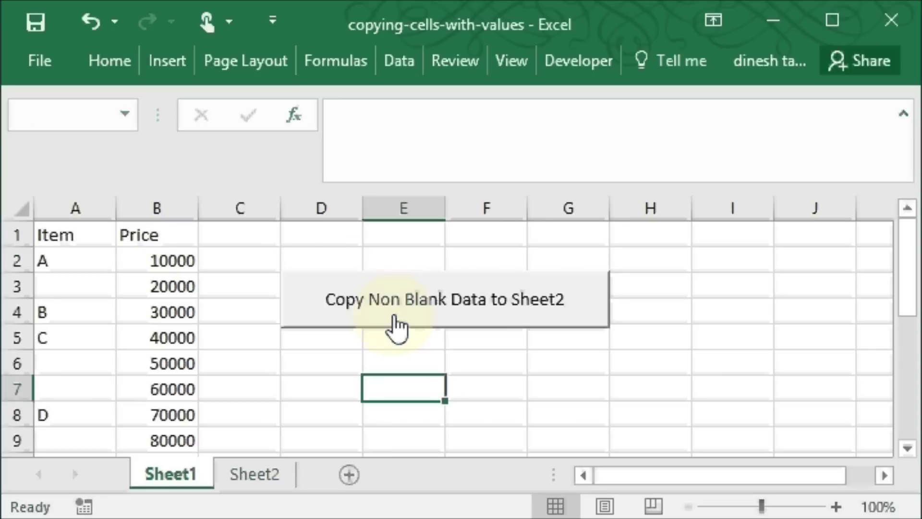
left_click(278, 477)
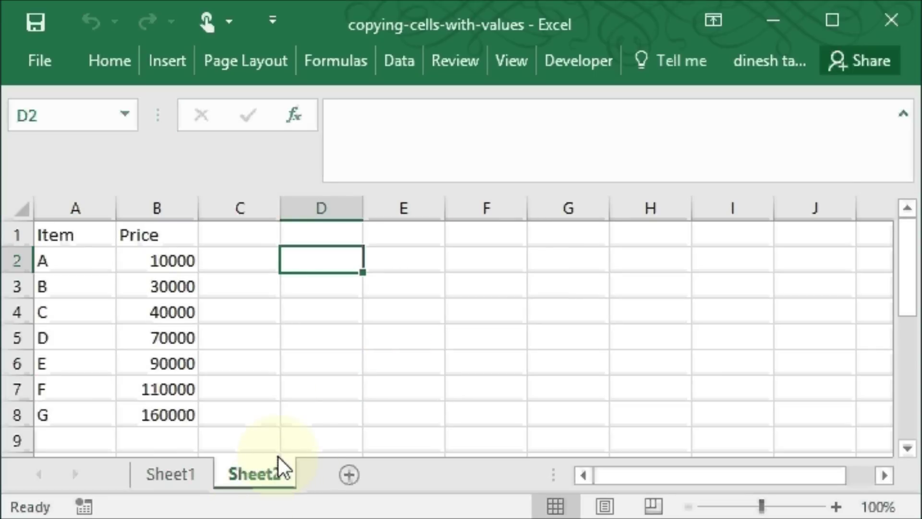